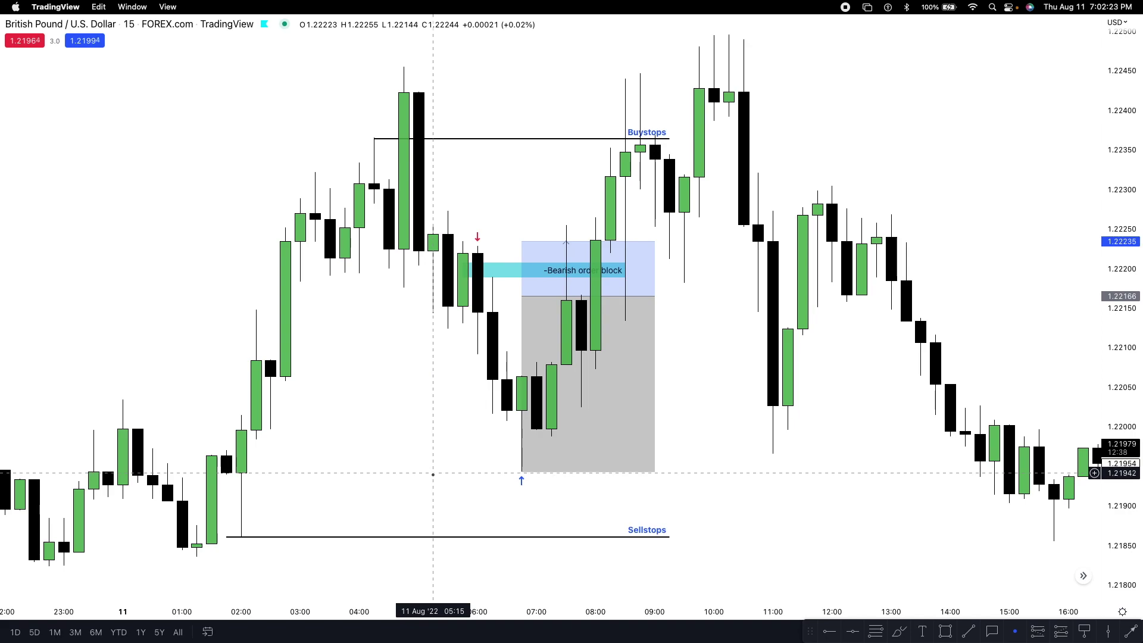
Step: Mark the 11 Aug 05:45 candle on the 15-minute GBP/USD chart with a vertical line
left_click_drag(1135, 413, 1134, 390)
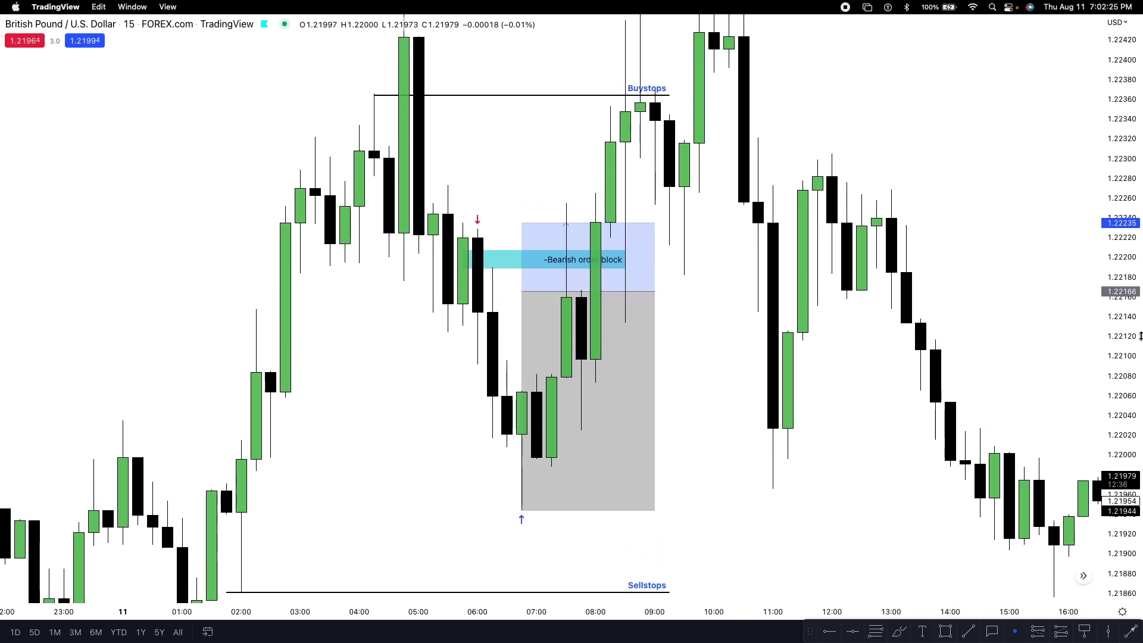
left_click_drag(367, 421, 338, 419)
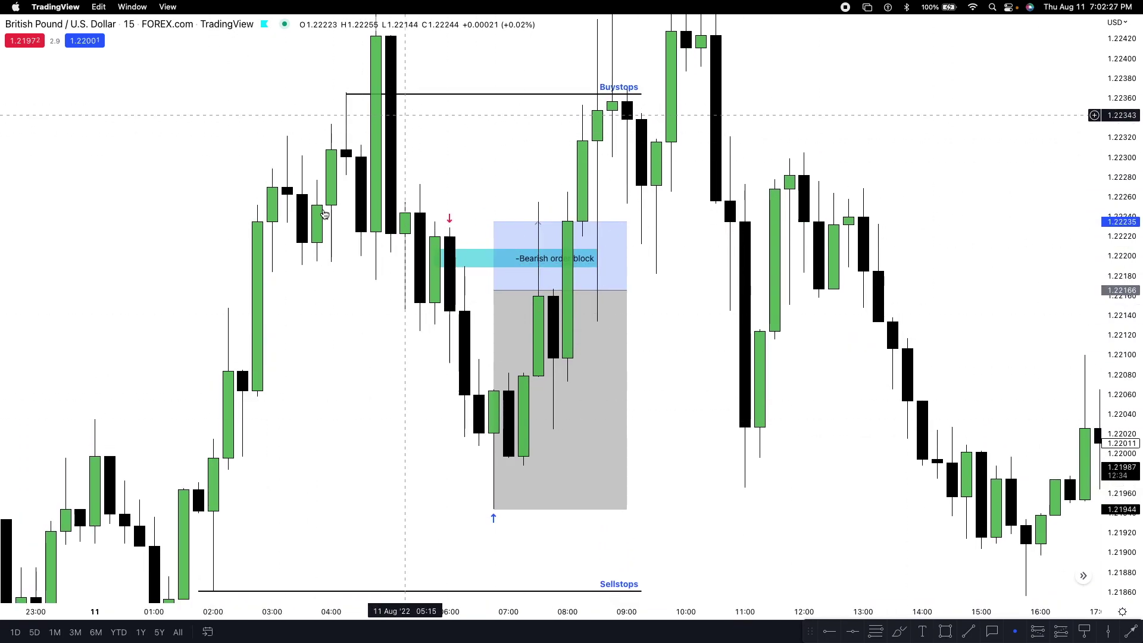
left_click_drag(360, 352, 369, 398)
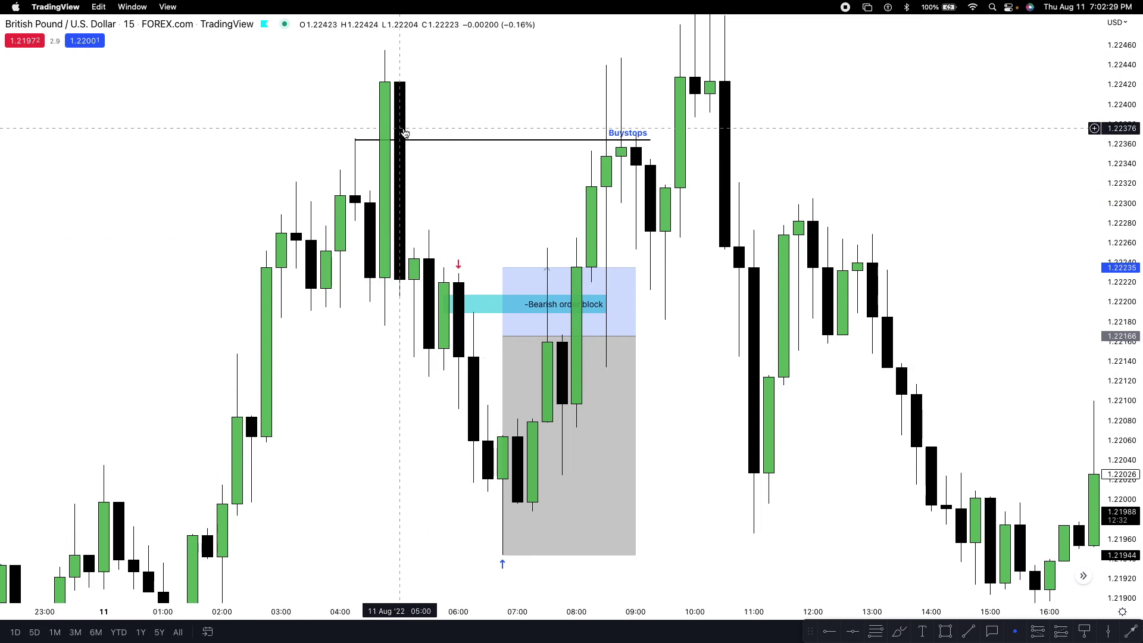
left_click_drag(1121, 387, 1123, 412)
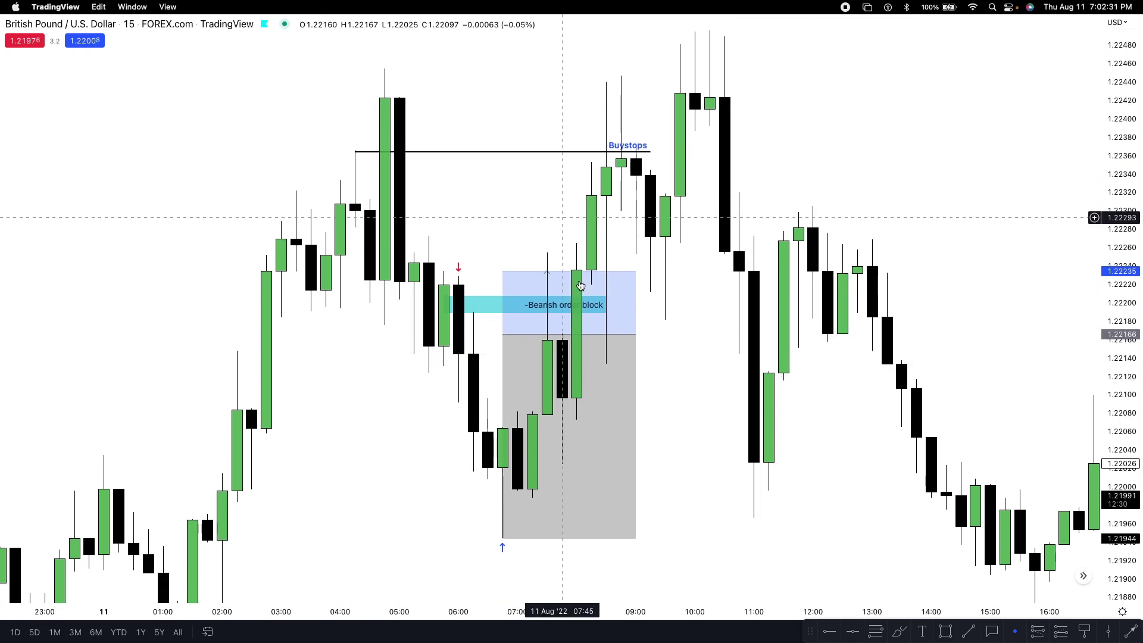
left_click_drag(1140, 291, 1128, 351)
left_click_drag(1008, 349, 1018, 333)
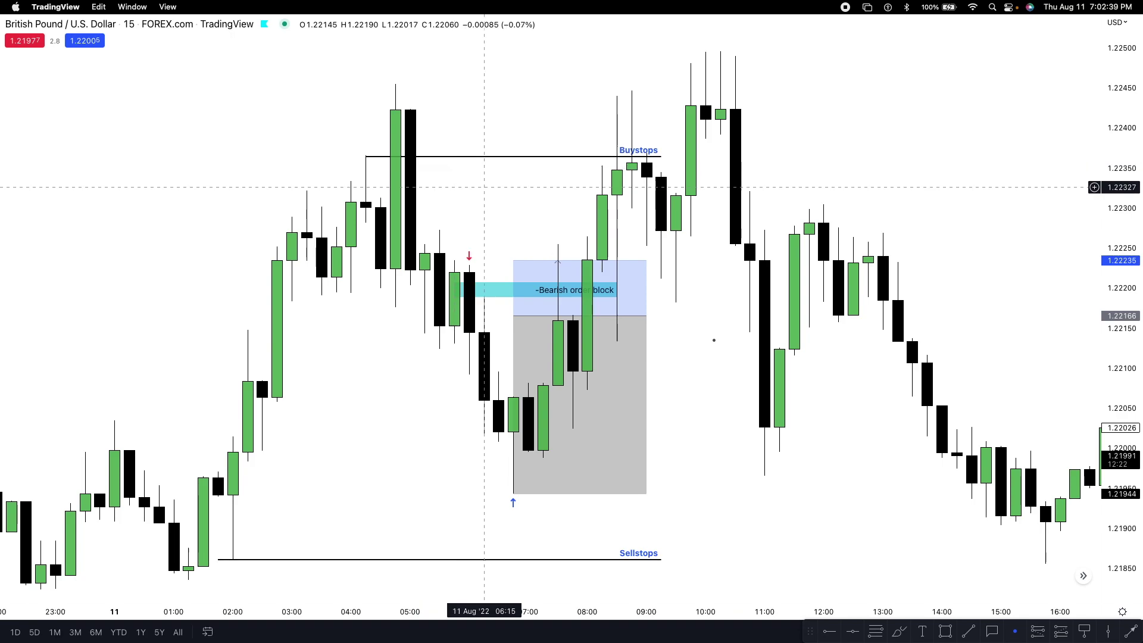
left_click(1108, 633)
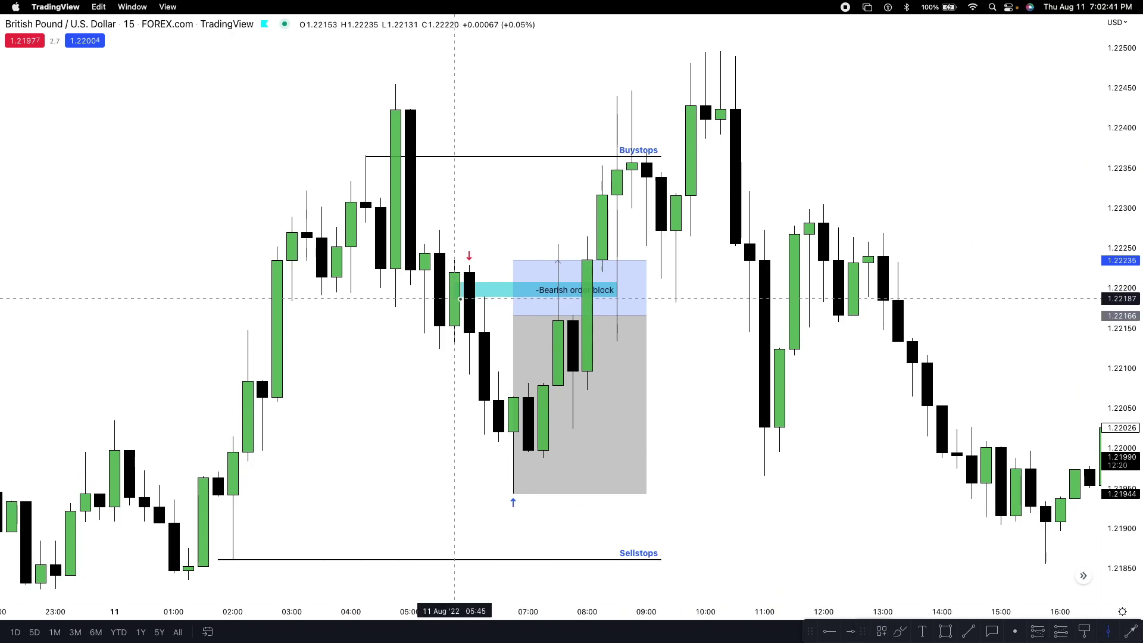
left_click(454, 298)
left_click(364, 394)
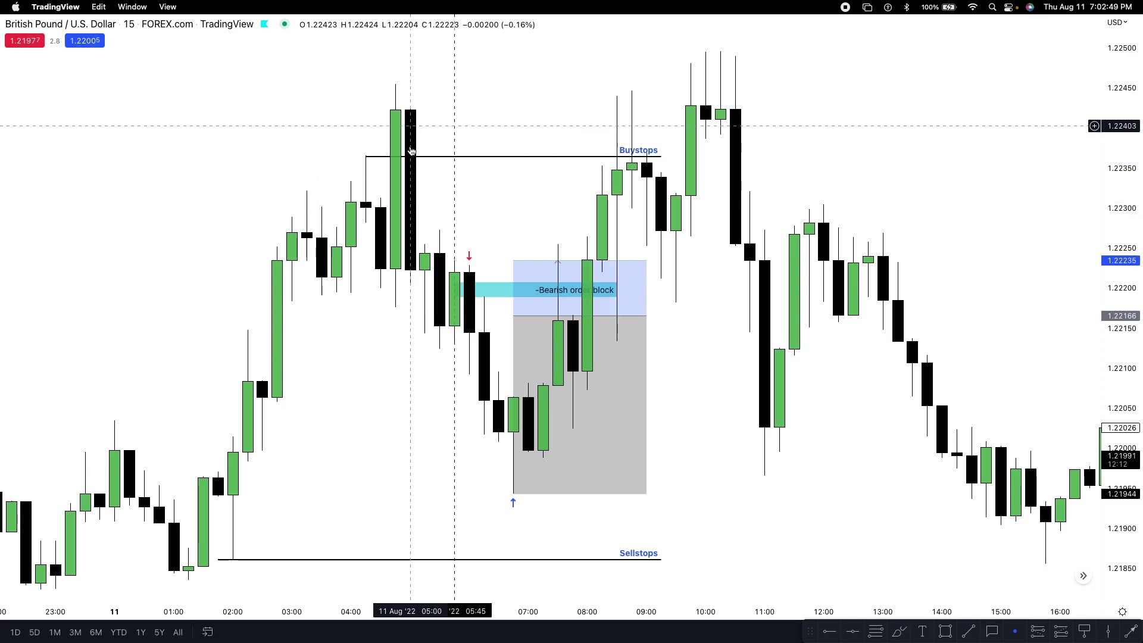
Step: Highlight the price peak around 05:00 with a rectangle from about 1.22222 up to 1.22454, ending at 05:30
scroll(398, 375, "up", 1)
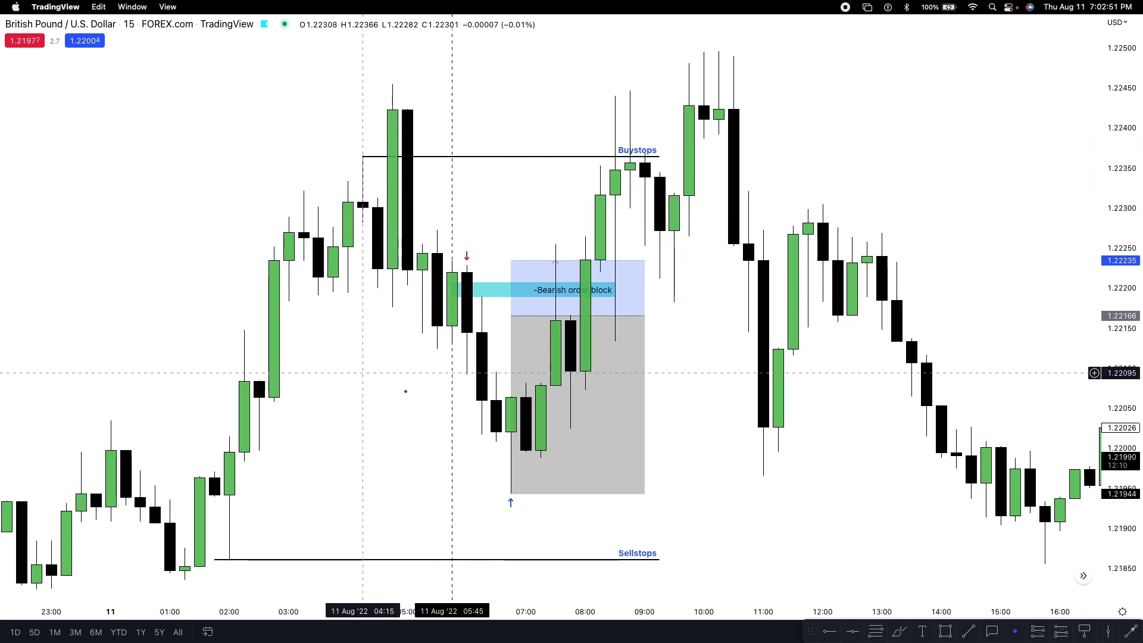
left_click(949, 630)
mouse_move(377, 270)
left_mouse_down()
mouse_move(475, 95)
mouse_move(437, 84)
left_mouse_up()
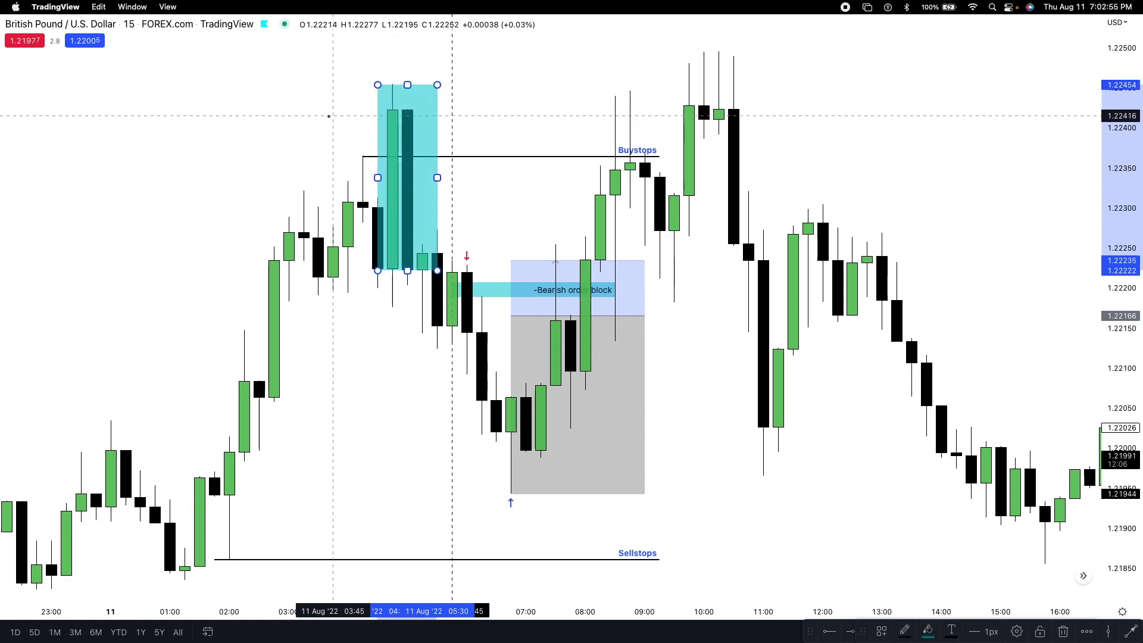
left_click(332, 115)
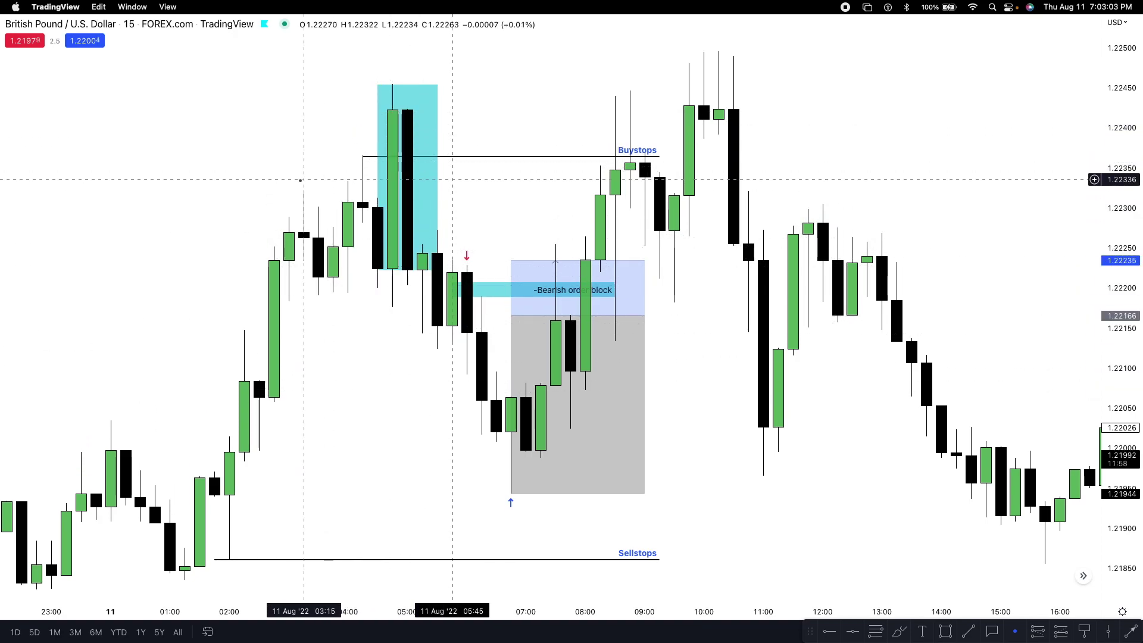
Step: Remove the highlight rectangle over the price peak and the vertical line at 05:45
scroll(329, 279, "up", 1)
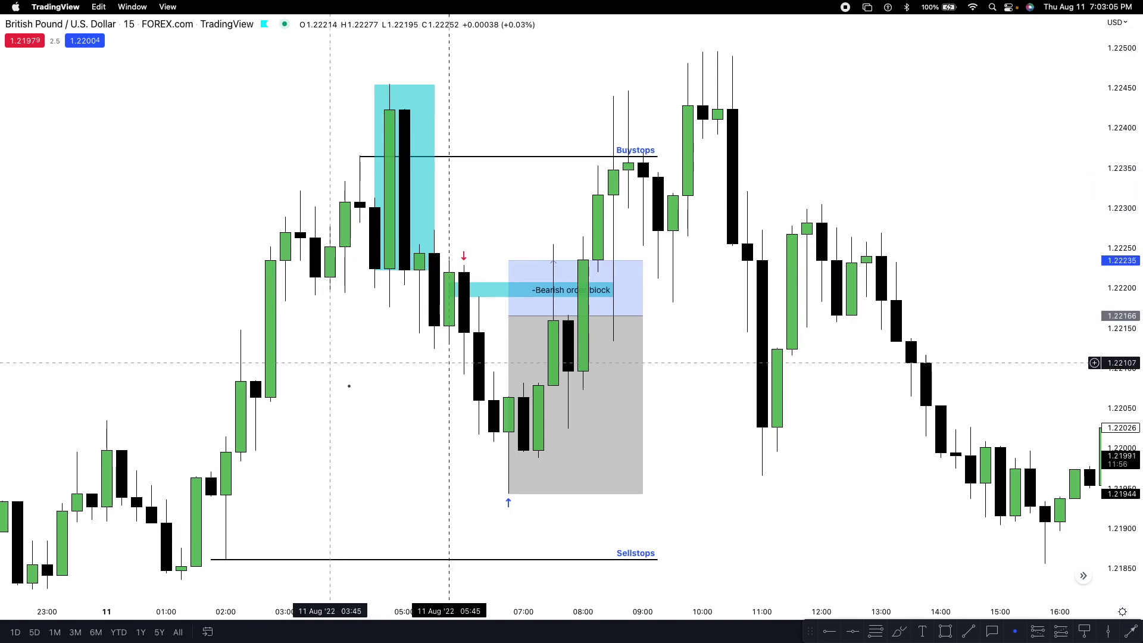
left_click_drag(349, 385, 354, 391)
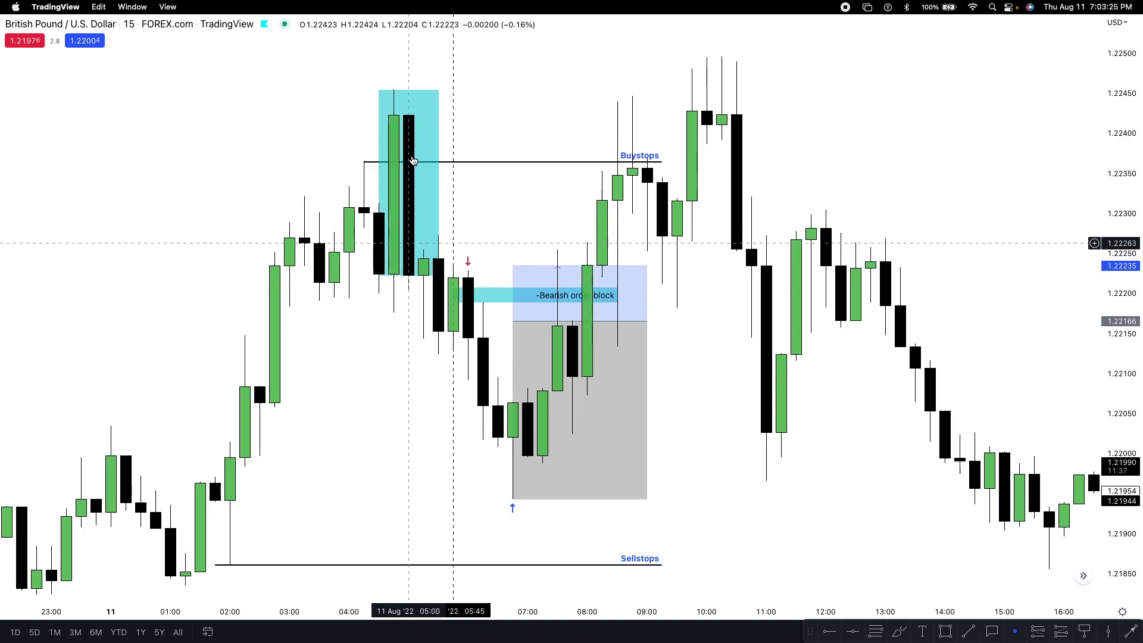
right_click(438, 231)
left_click(484, 388)
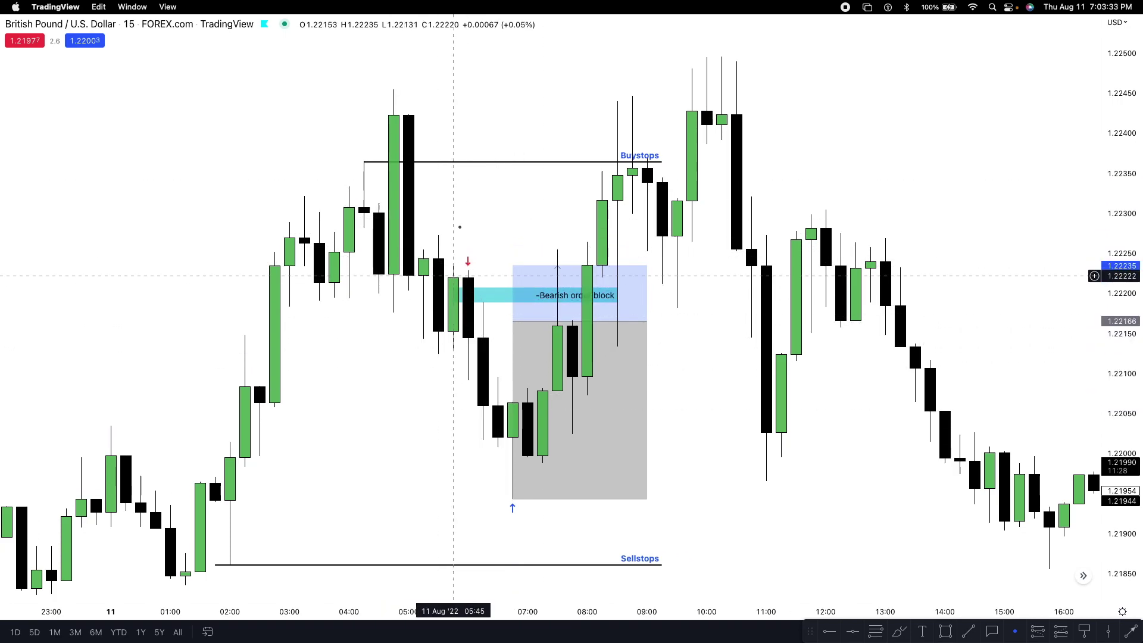
right_click(452, 223)
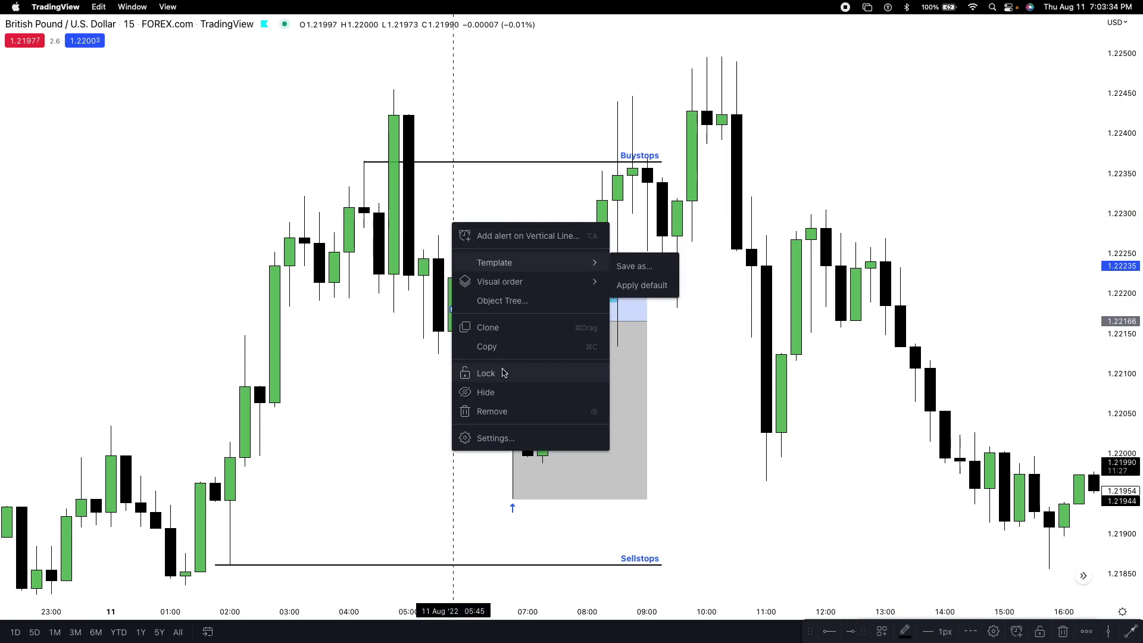
left_click(494, 409)
Step: Switch the GBP/USD chart to the 5-minute interval and reset the chart
scroll(693, 409, "up", 1)
left_click_drag(1122, 422, 1121, 291)
left_click_drag(682, 451, 679, 410)
left_click_drag(1130, 350, 1129, 408)
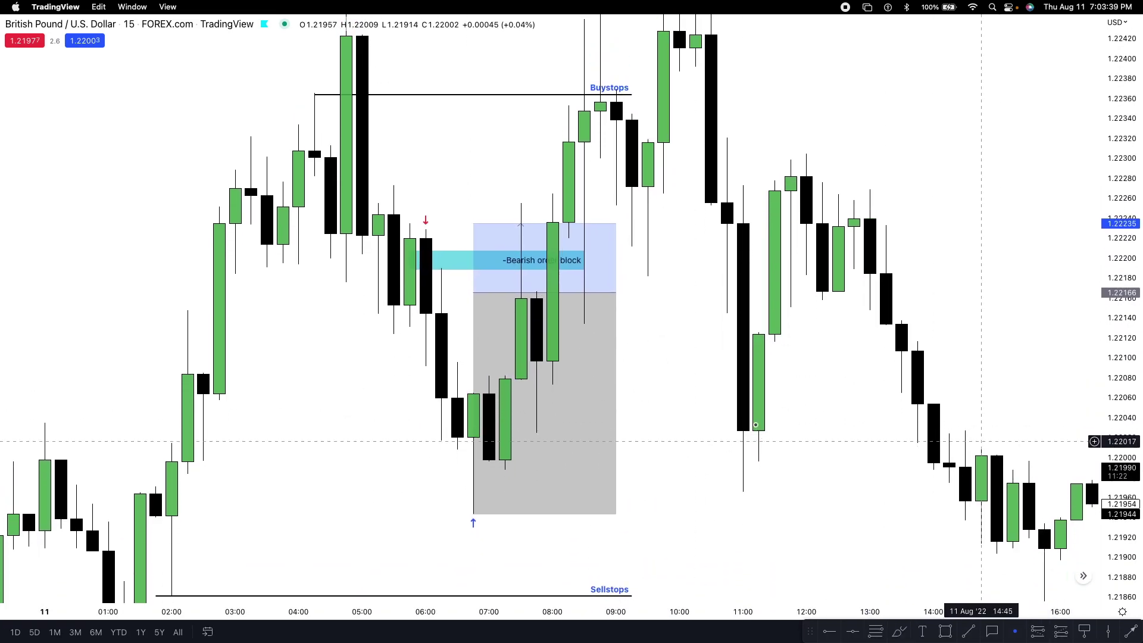
key("5")
key("Return")
right_click(485, 271)
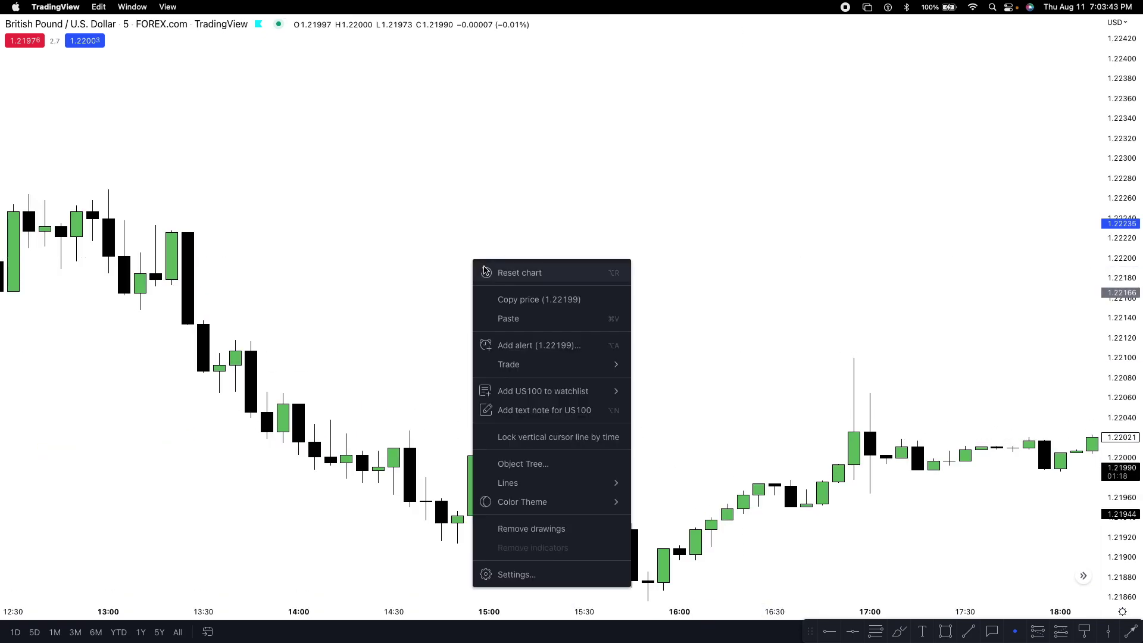
left_click(485, 270)
scroll(505, 359, "up", 5)
left_click_drag(542, 398, 958, 396)
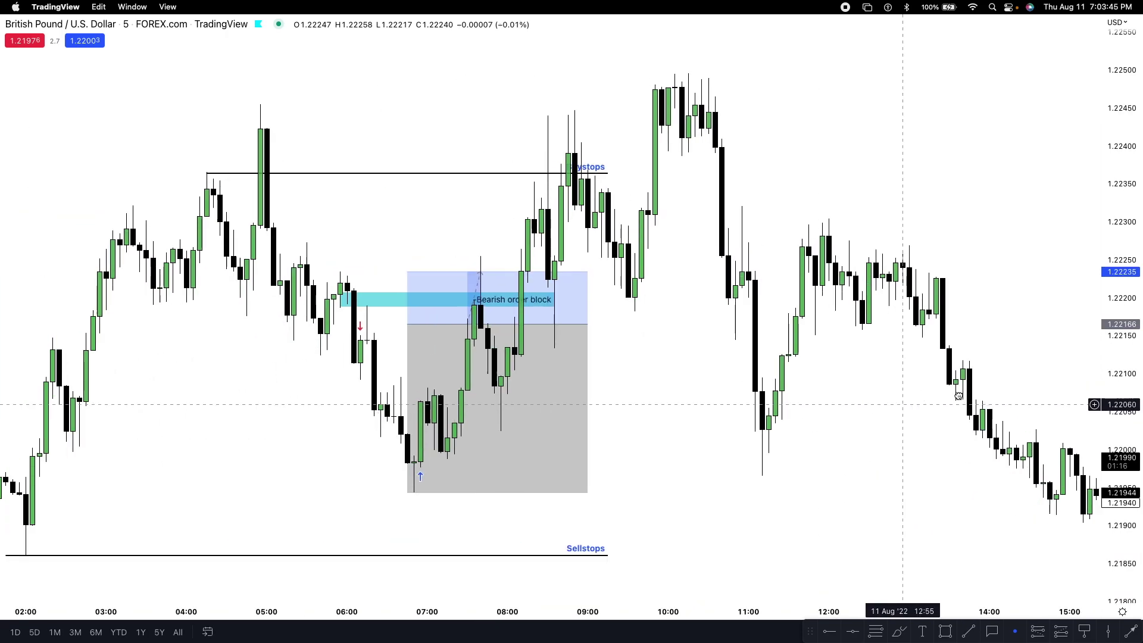
Step: Examine the sell and buy execution markers and the candles around the bearish order block on the 5-minute chart
left_click_drag(1134, 419, 1134, 280)
left_click_drag(366, 408, 441, 410)
scroll(250, 411, "up", 2)
left_click_drag(212, 419, 216, 418)
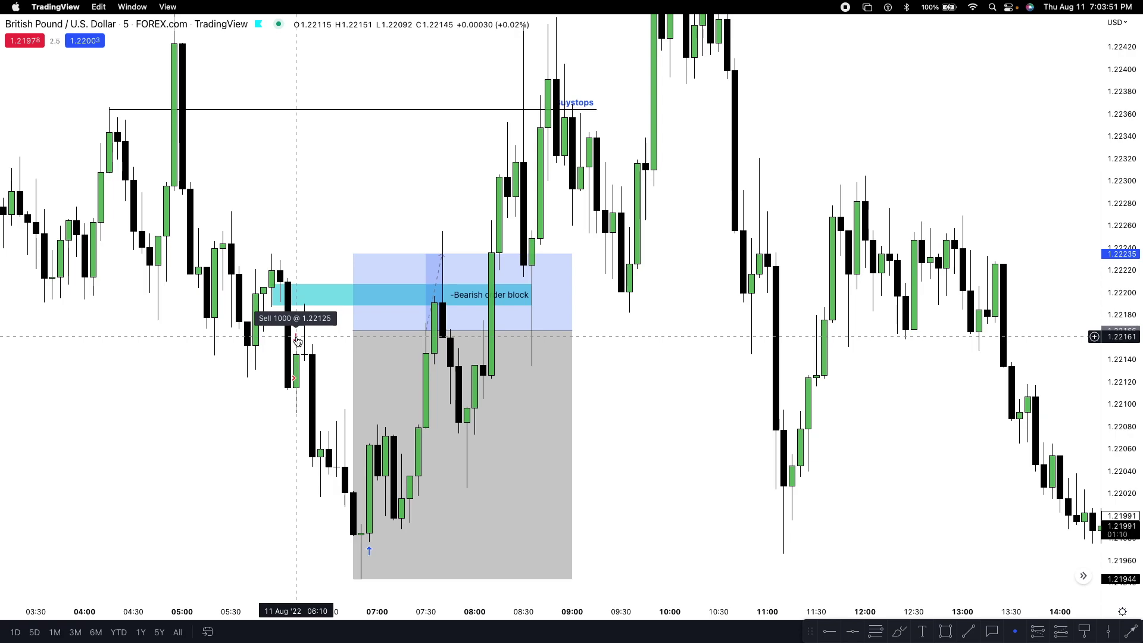
left_click(364, 553)
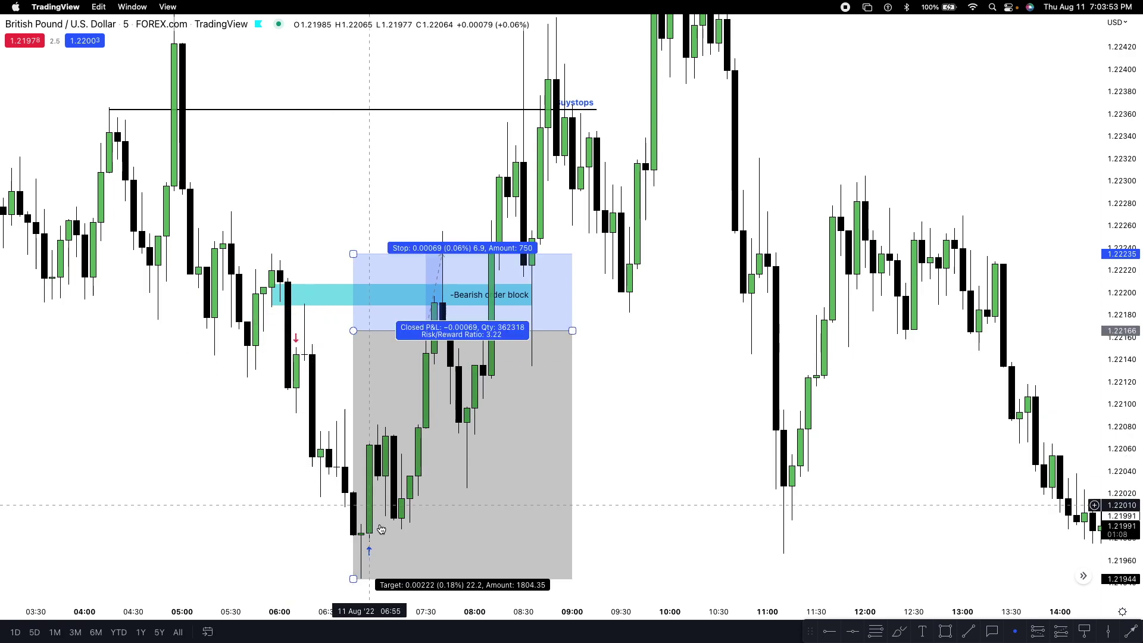
key("Escape")
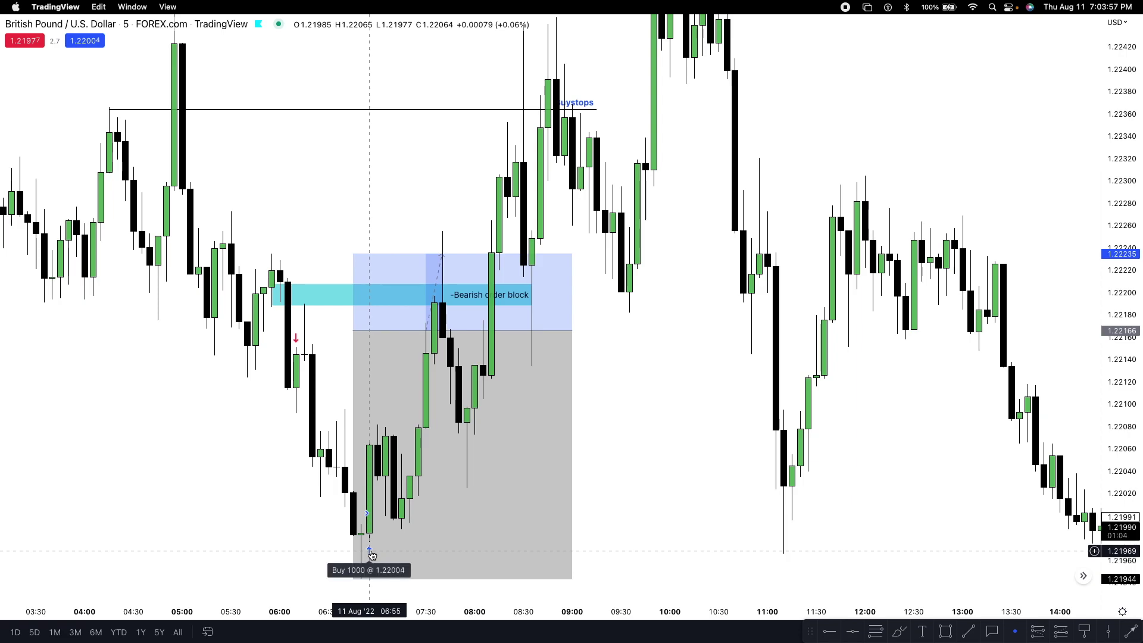
left_click_drag(251, 518, 288, 466)
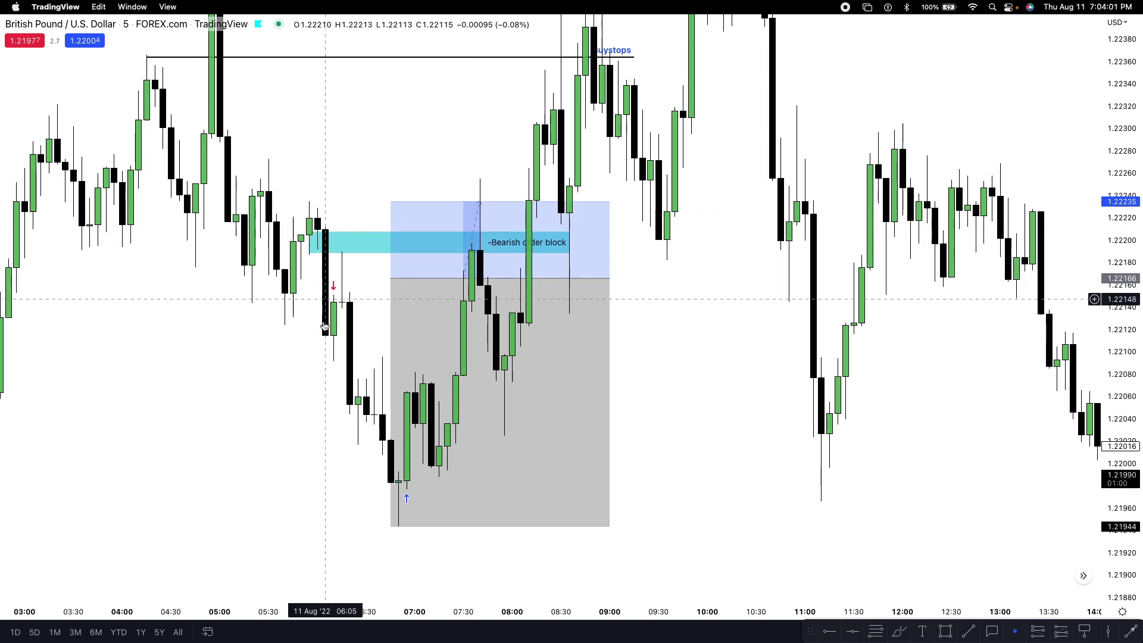
scroll(288, 342, "up", 1)
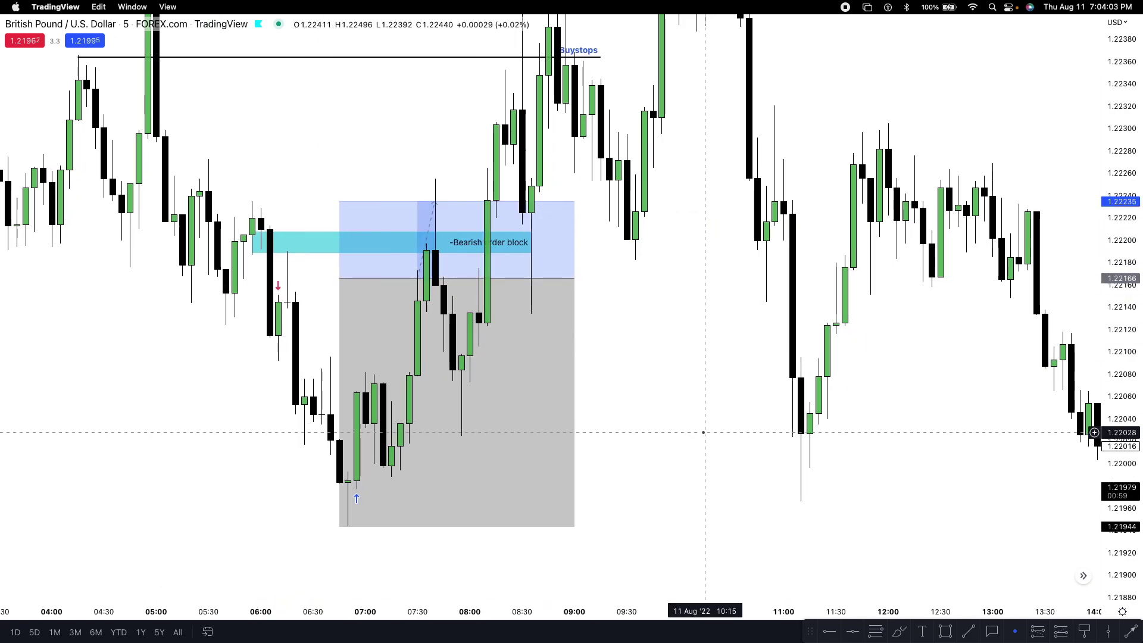
left_click_drag(1101, 440, 1101, 387)
scroll(767, 403, "left", 2)
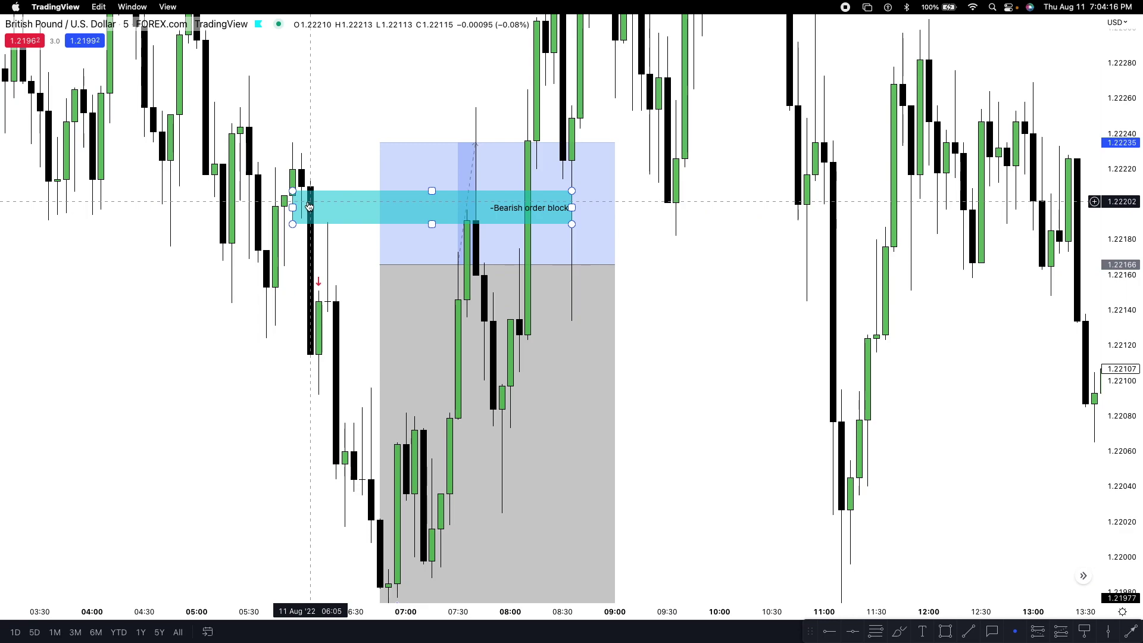
Step: Remove the short position drawing with its entry at 1.22166 from the chart
left_click(572, 351)
right_click(571, 351)
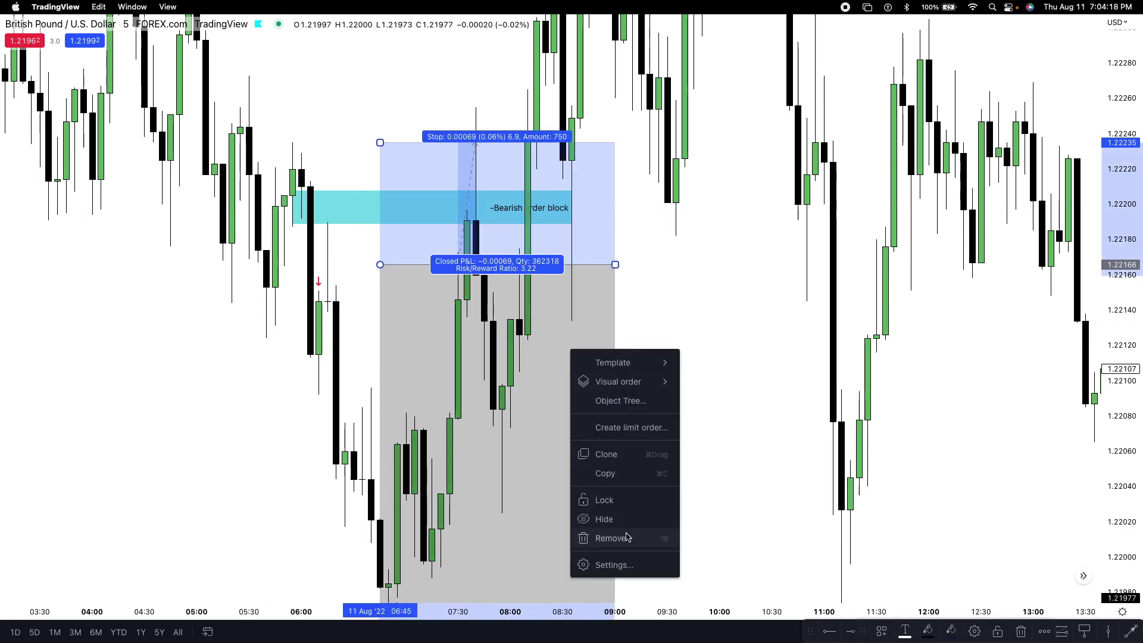
left_click(626, 537)
Step: Highlight the up move before the bearish order block with a rectangle from about 1.22152 to 1.22221, ending at 05:55
scroll(706, 401, "left", 3)
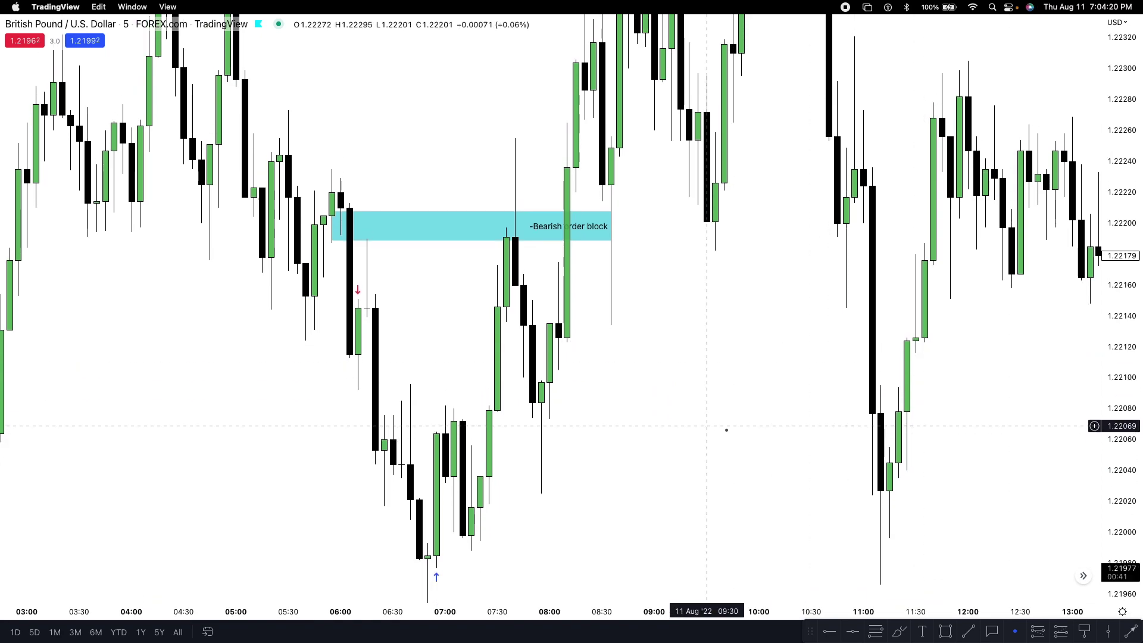
scroll(706, 426, "left", 2)
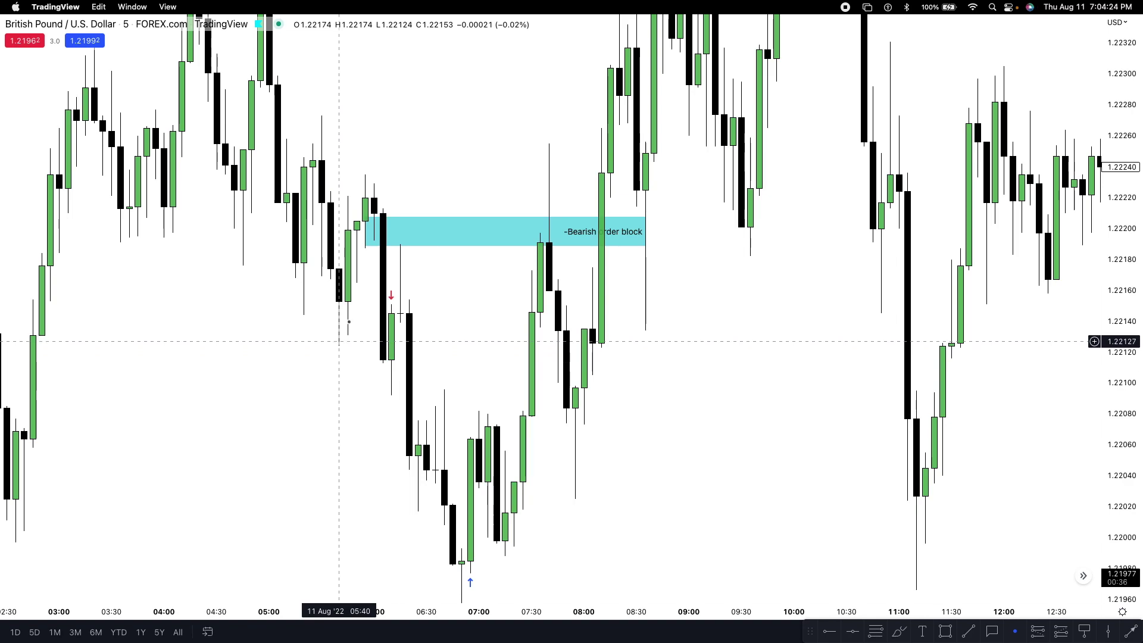
left_click(347, 306)
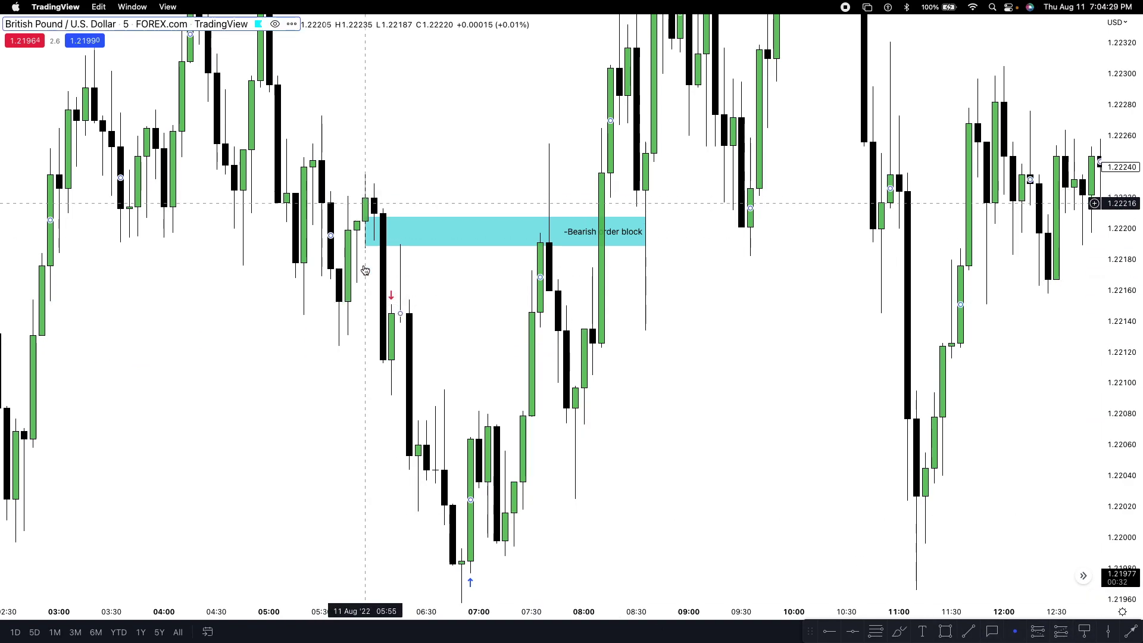
left_click(946, 632)
mouse_move(339, 302)
left_mouse_down()
mouse_move(383, 186)
mouse_move(366, 196)
left_mouse_up()
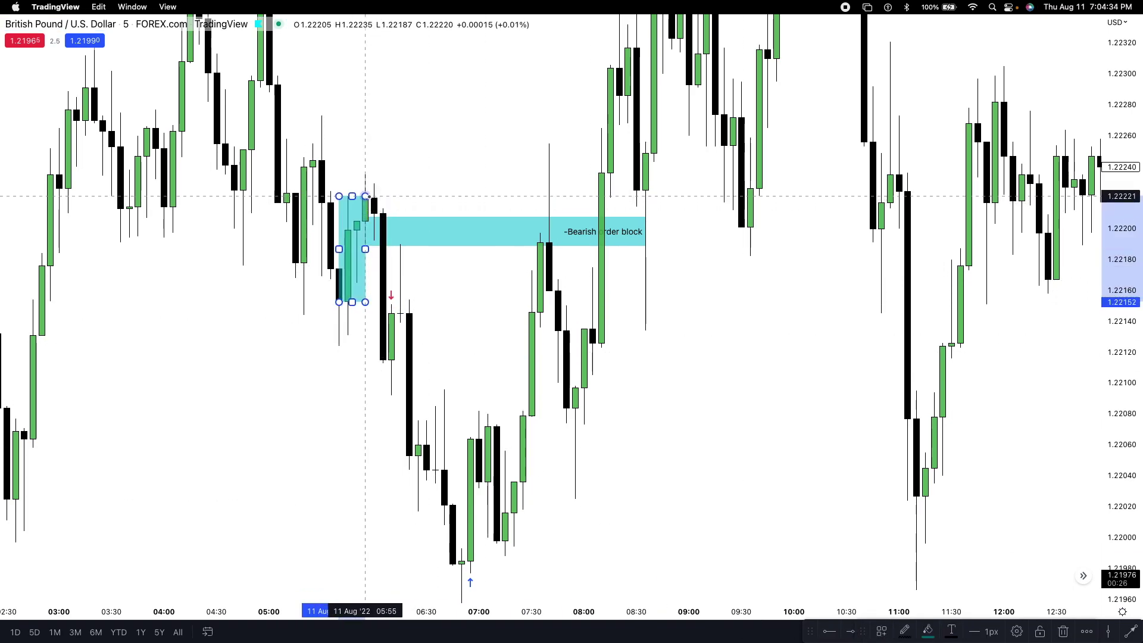
left_click(383, 148)
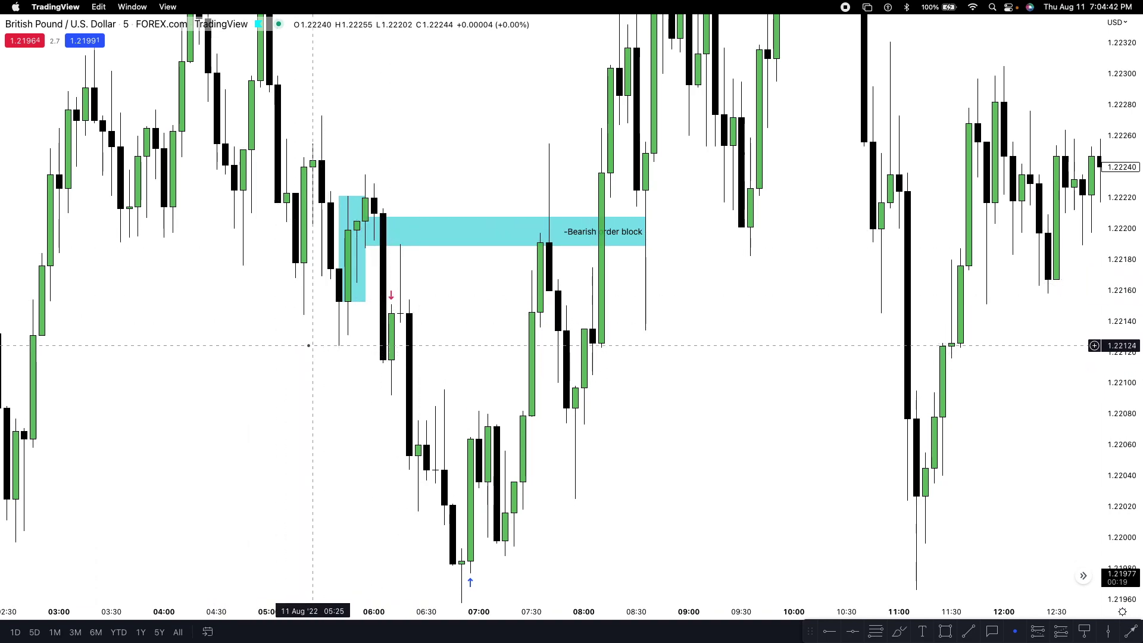
Step: Remove the rectangle highlighting the up move before the bearish order block
left_click(357, 302)
right_click(357, 305)
left_click(407, 466)
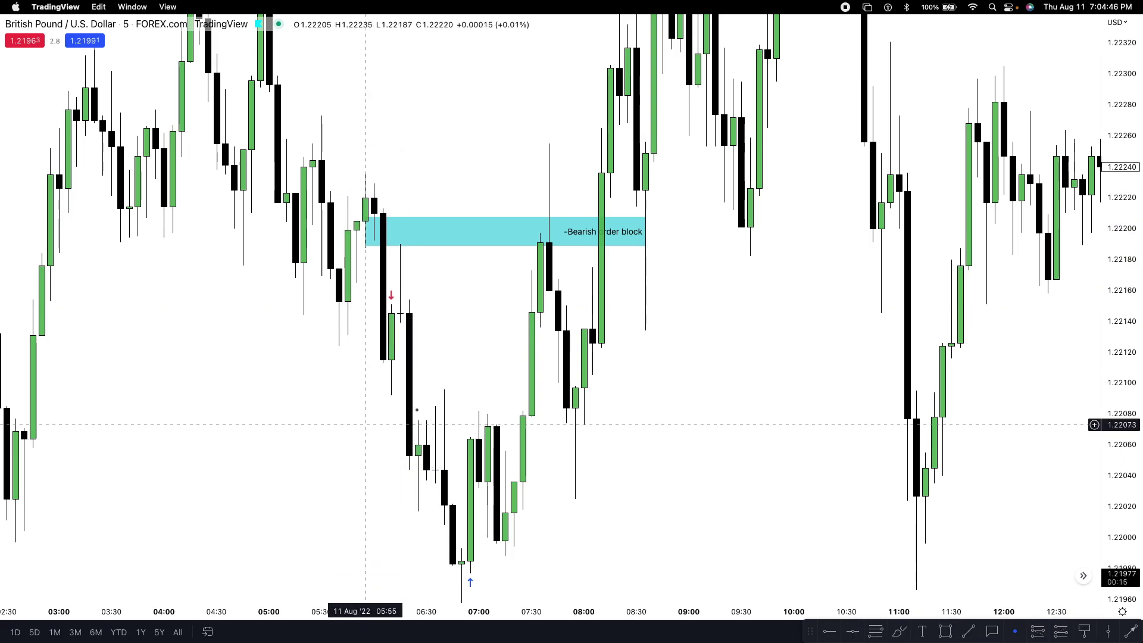
Step: Place a short position at the 06:05 candle with its entry at 1.22152 and its stop at 1.22235
left_click_drag(1101, 408, 1100, 419)
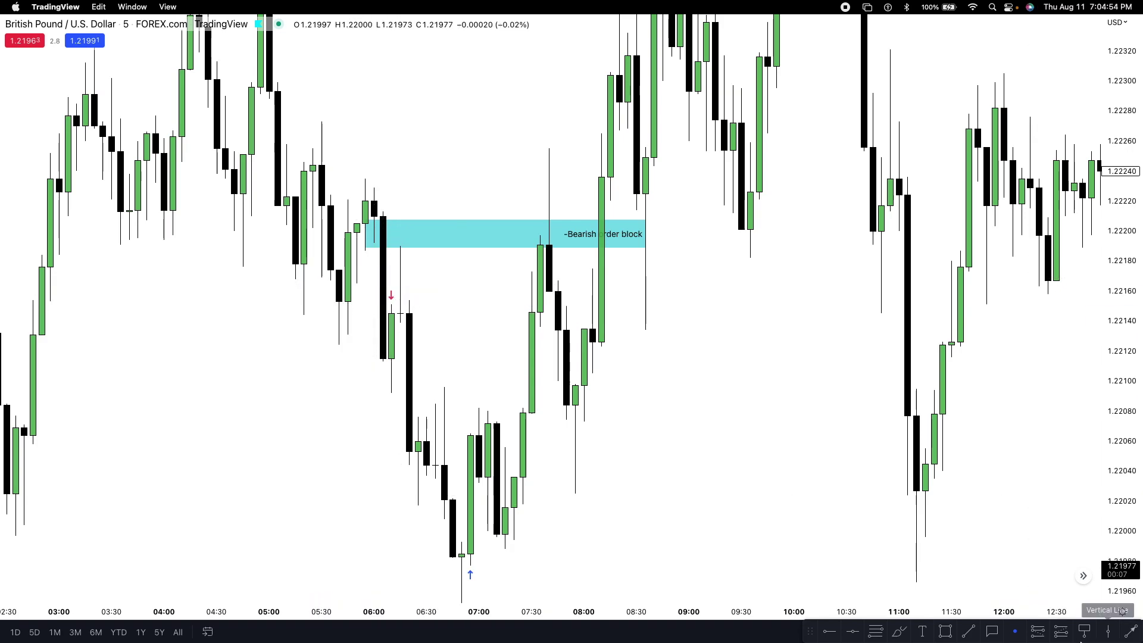
left_click(1037, 630)
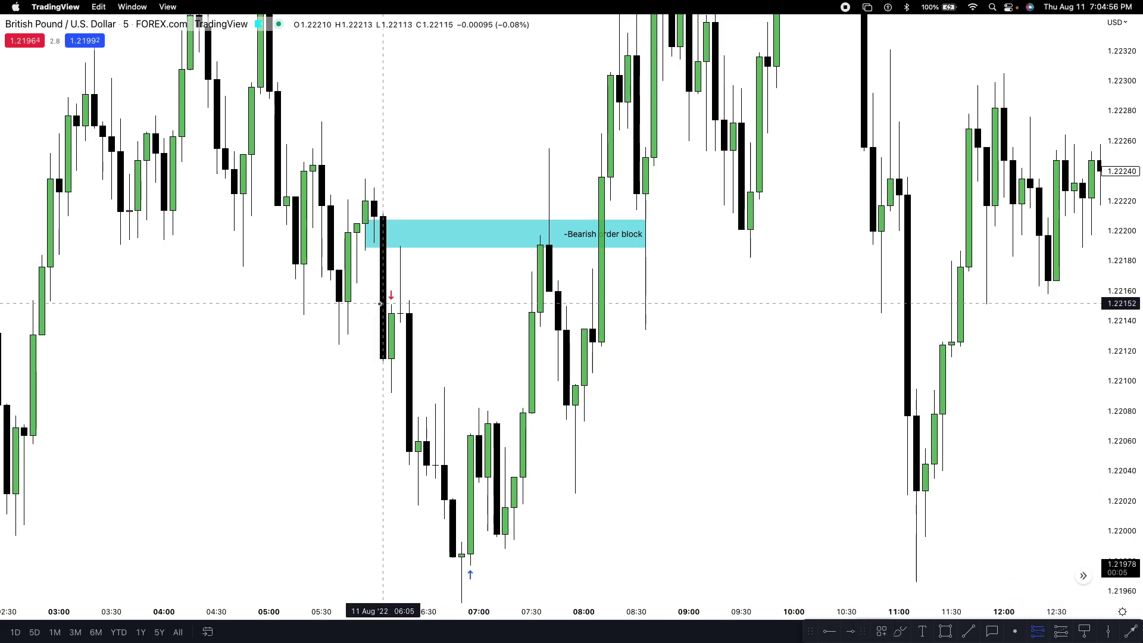
left_click(383, 303)
left_click_drag(383, 132, 381, 182)
left_click(421, 77)
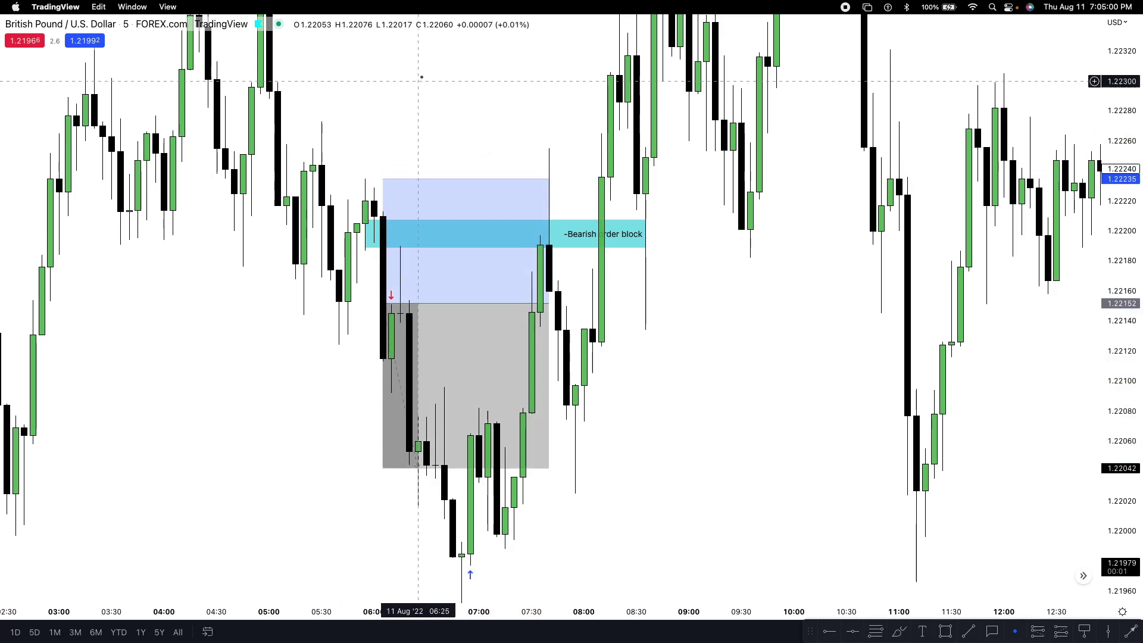
scroll(476, 154, "down", 5)
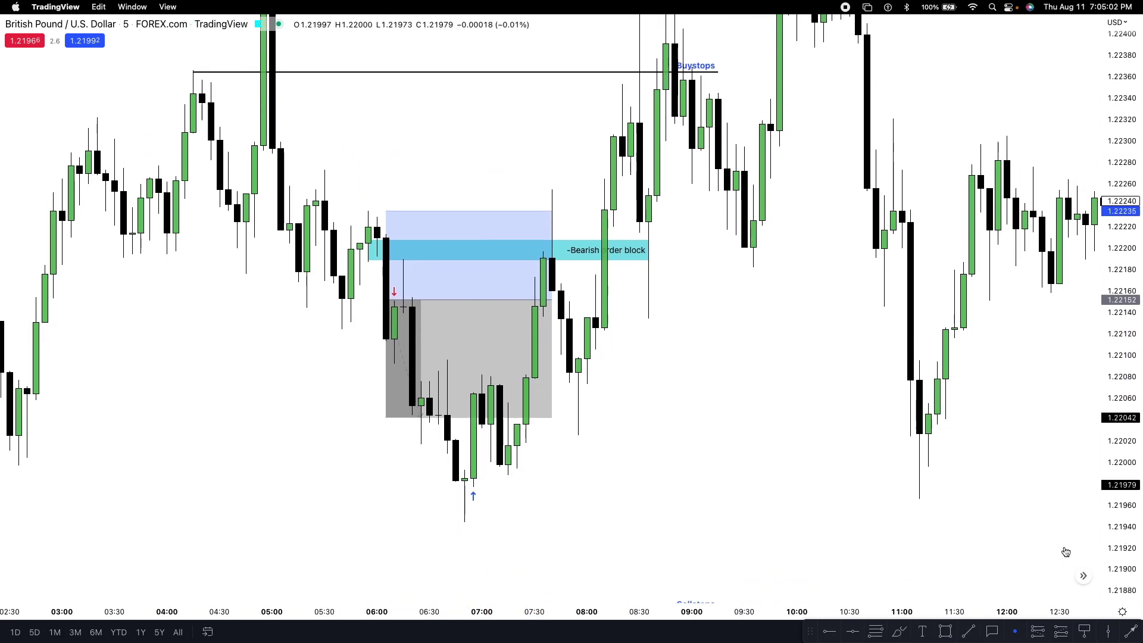
left_click(544, 211)
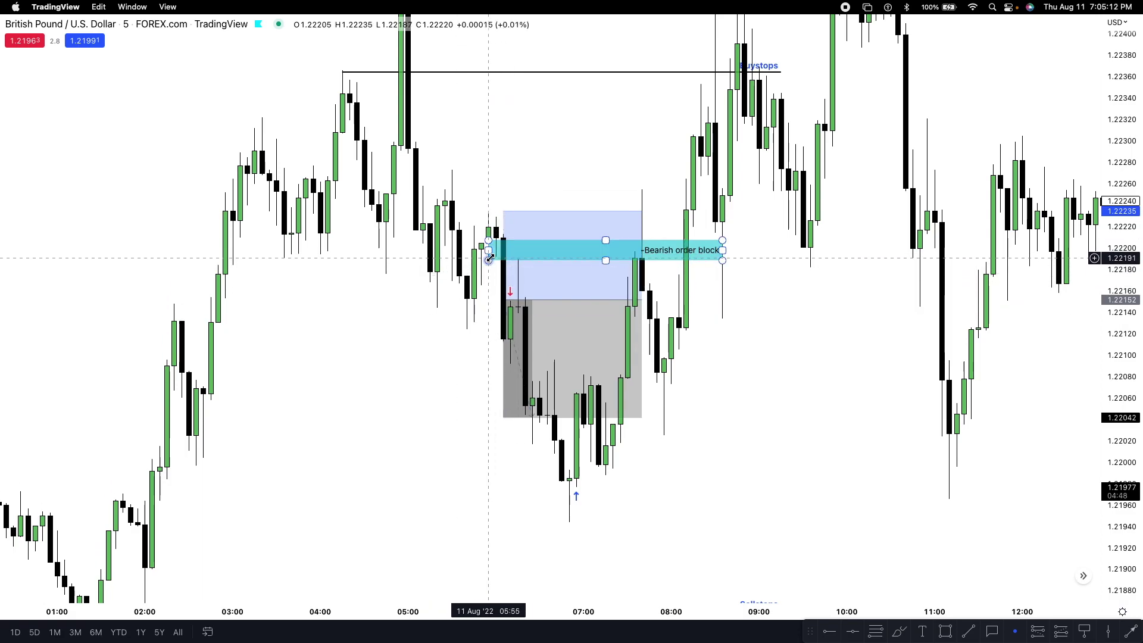
Step: Extend the short position's target down to 1.21942, at the swing low just before 07:00
left_click(516, 293)
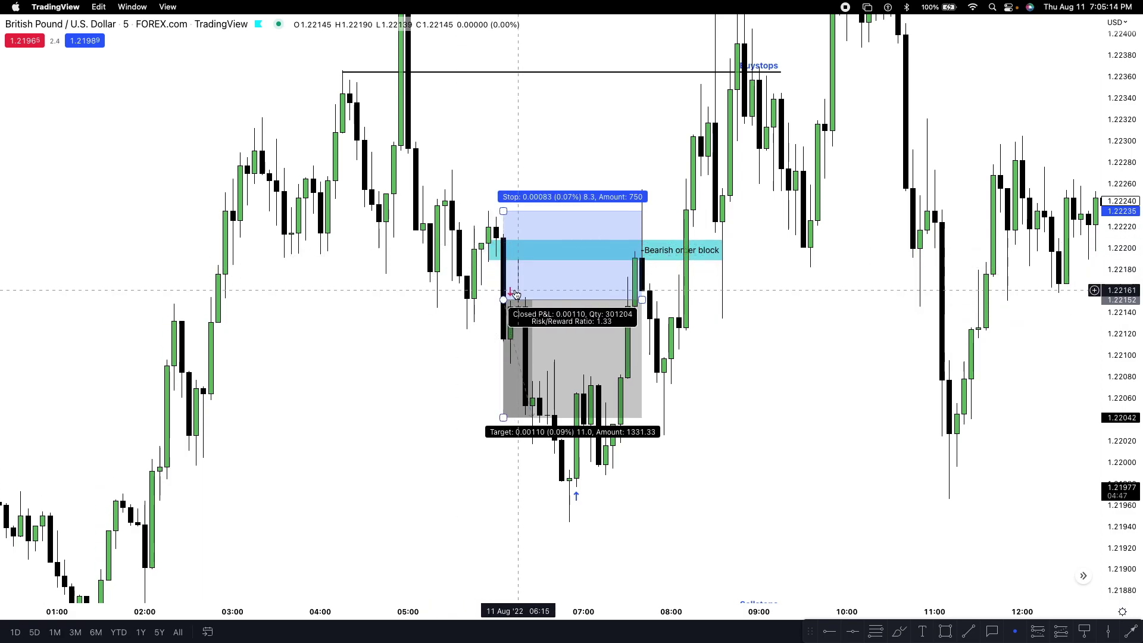
left_click(972, 166)
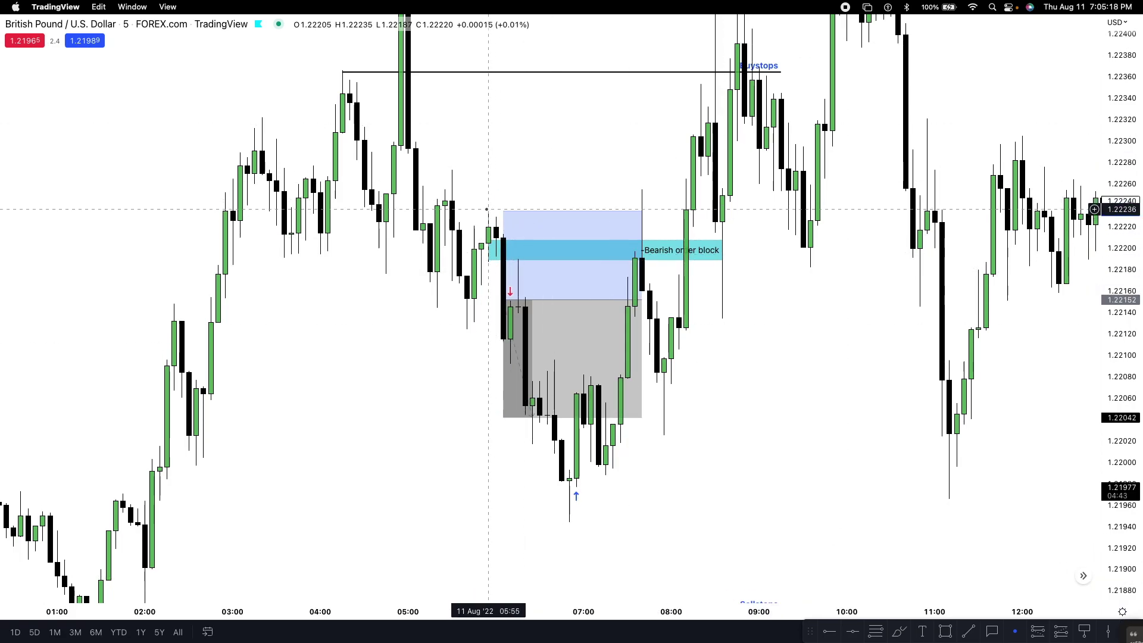
left_click_drag(473, 383, 500, 248)
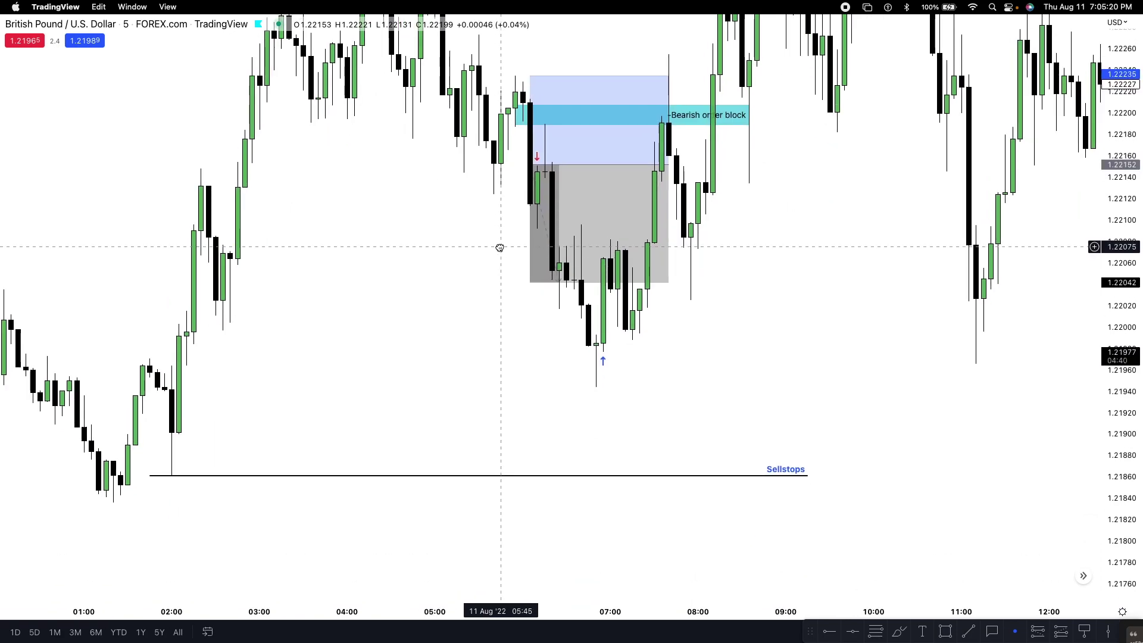
left_click_drag(532, 284, 531, 390)
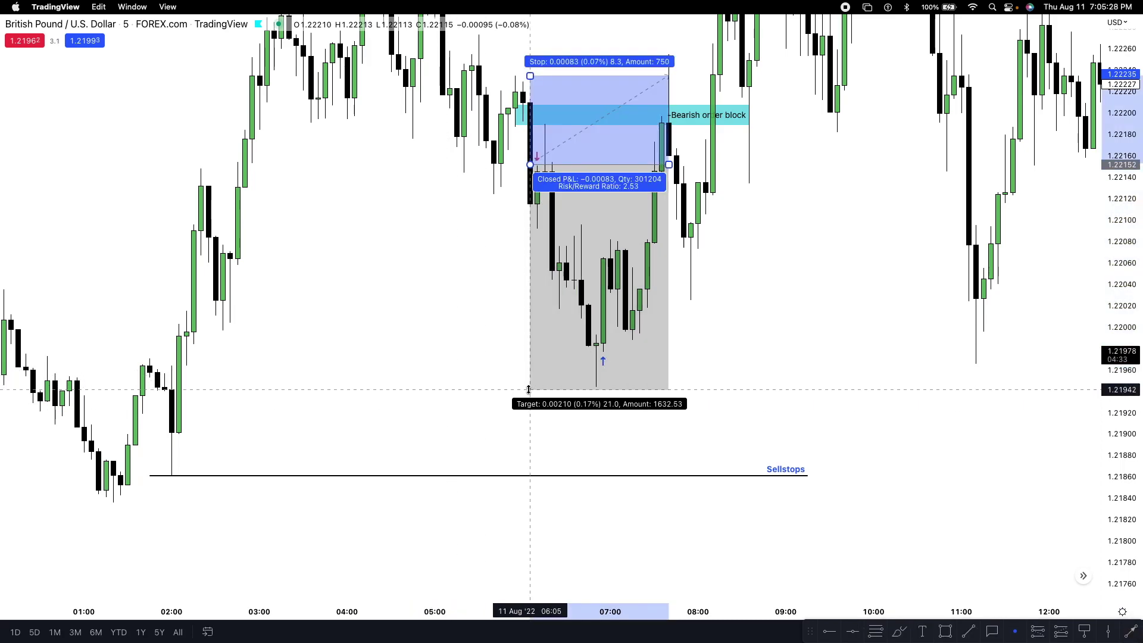
Step: Examine the 5-minute price action around the short position, from the Sellstops line up to the Buystops line and the bearish order block
left_click_drag(904, 316, 901, 343)
left_click_drag(1129, 310, 1129, 319)
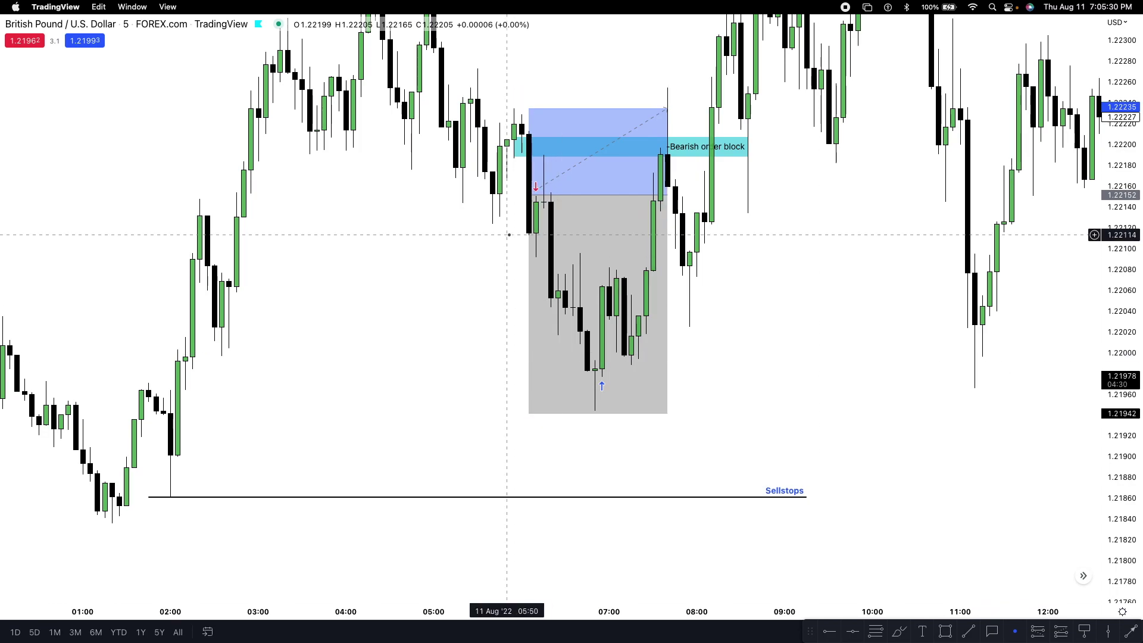
left_click(548, 186)
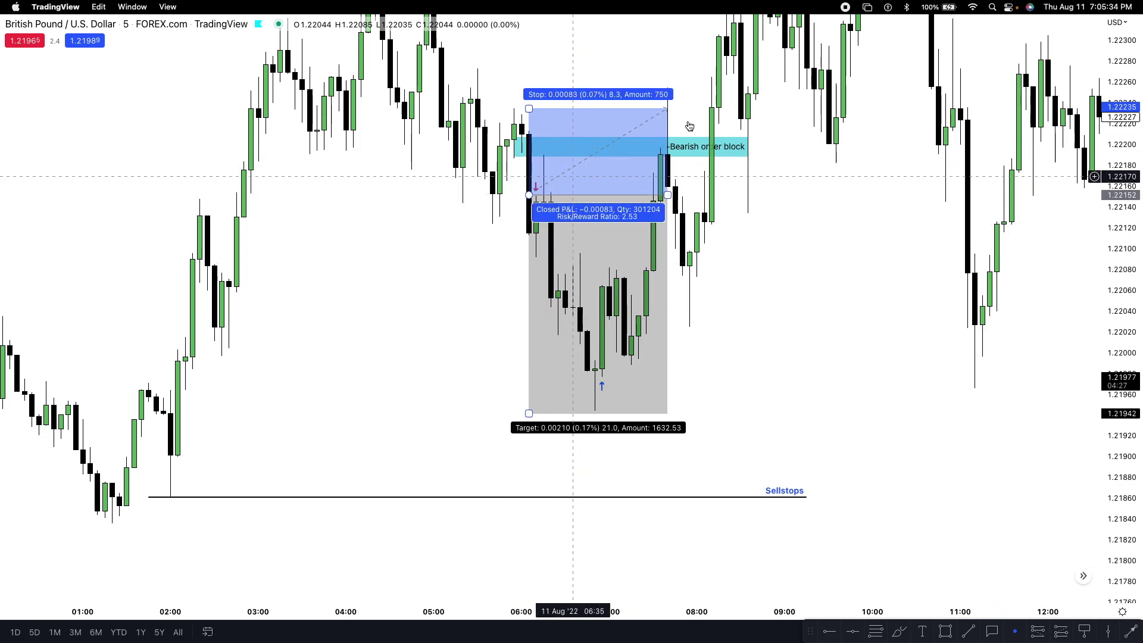
left_click(829, 311)
left_click_drag(829, 312, 787, 438)
left_click_drag(1127, 320, 1126, 416)
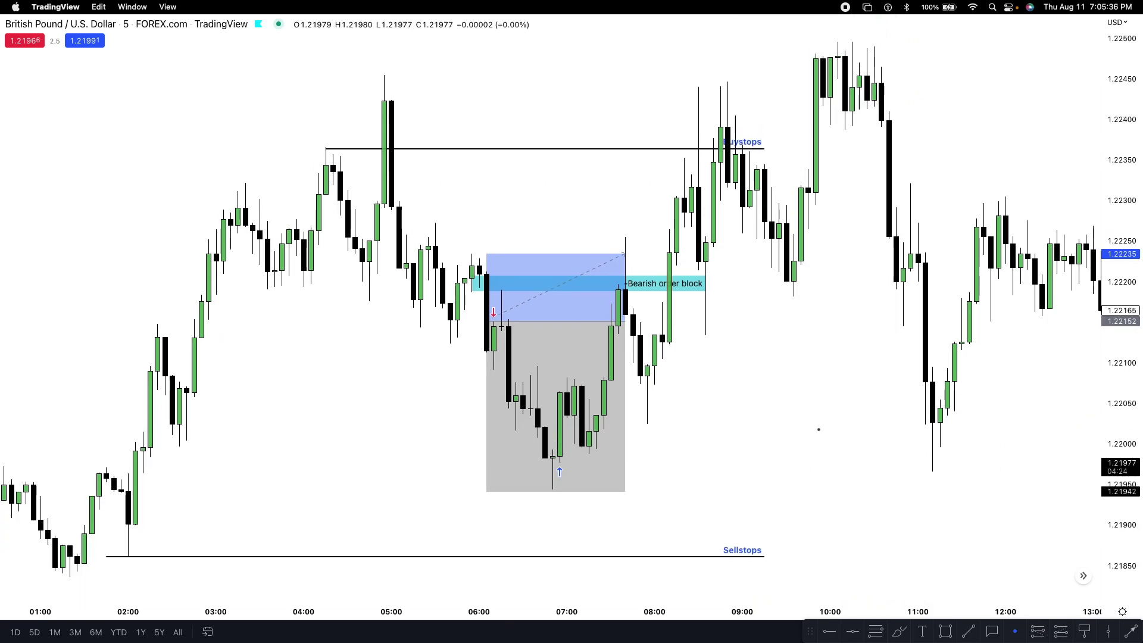
left_click_drag(1112, 293, 1112, 167)
left_click_drag(729, 421, 782, 375)
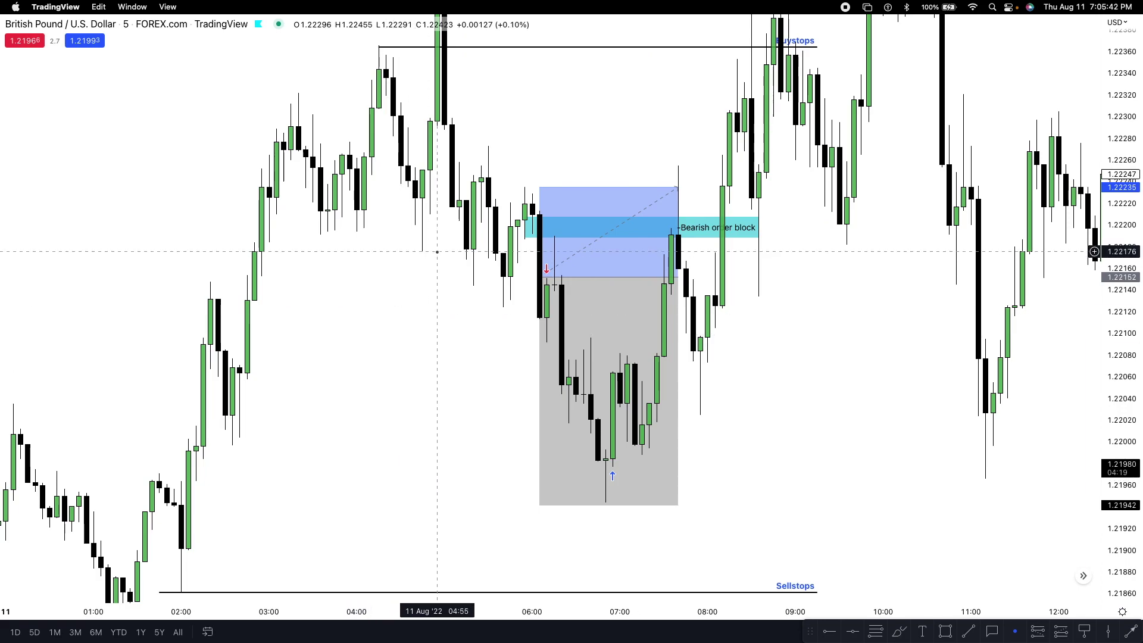
scroll(418, 240, "up", 1)
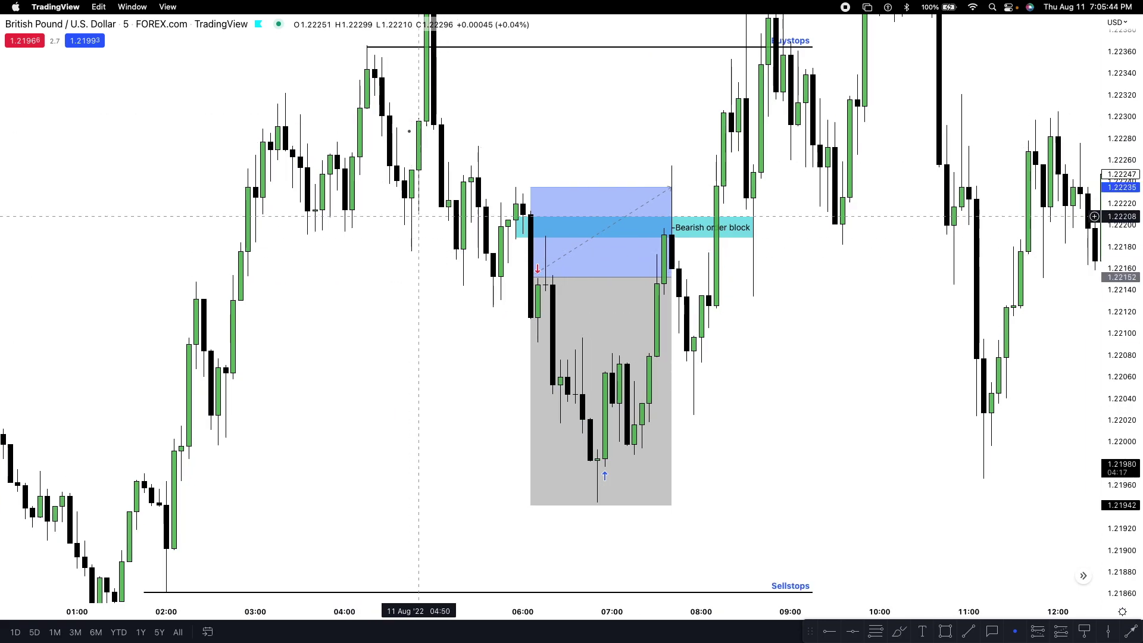
left_click_drag(396, 69, 394, 153)
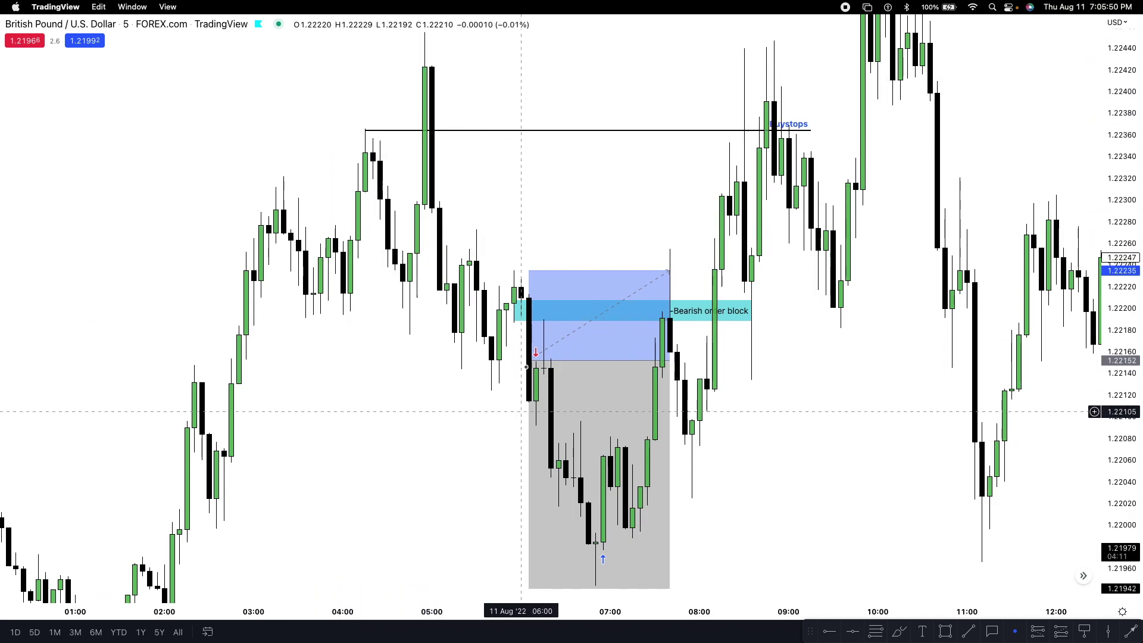
scroll(485, 369, "up", 3)
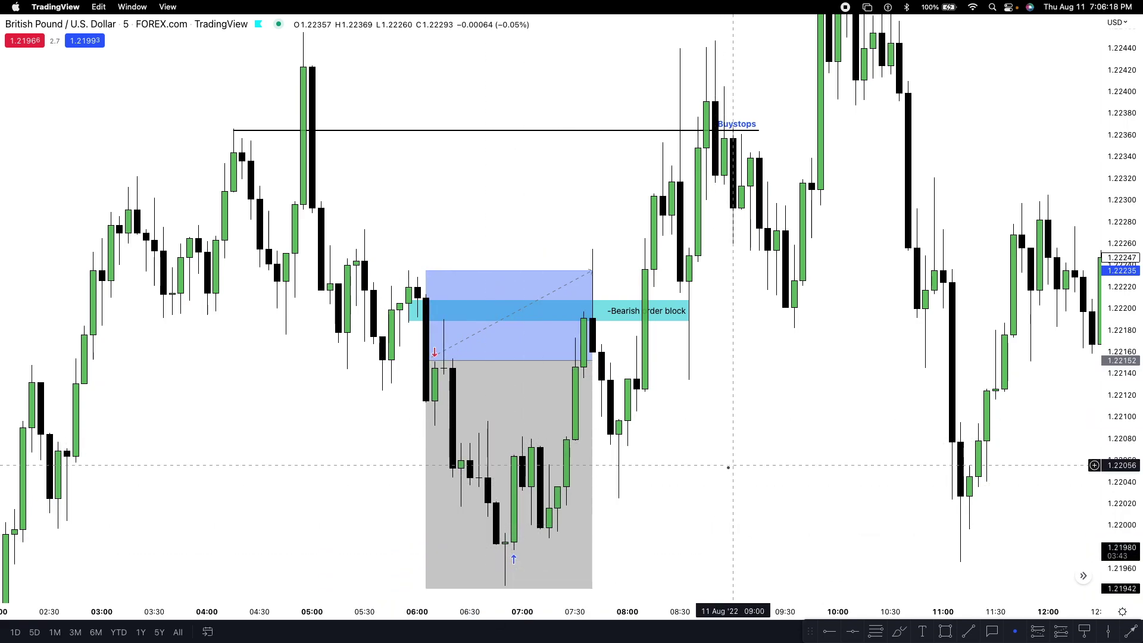
scroll(732, 466, "down", 2)
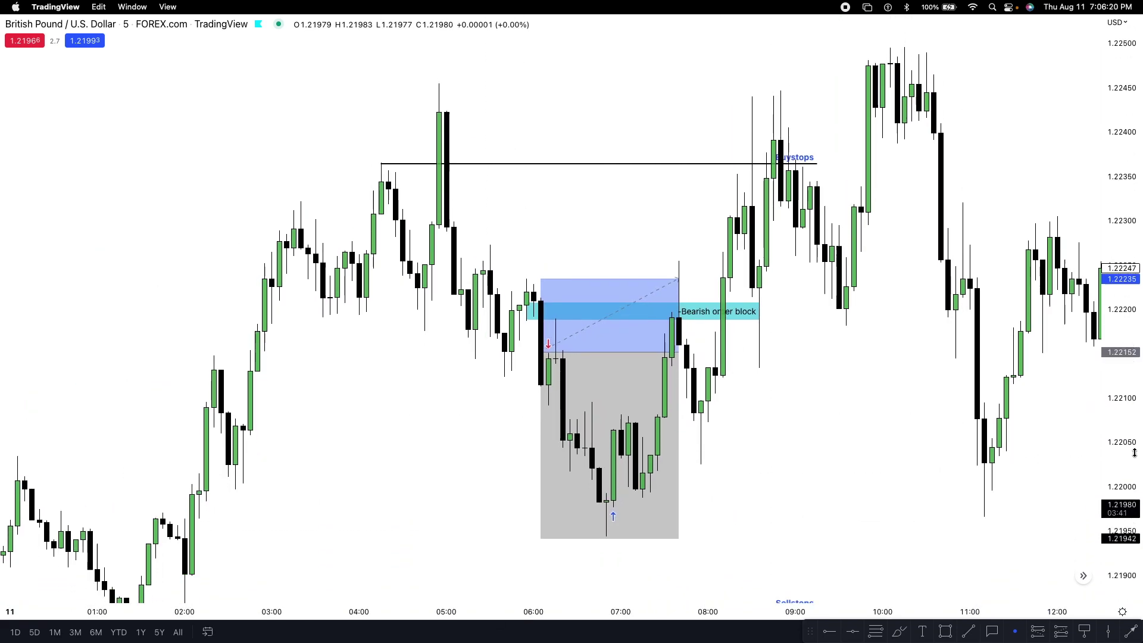